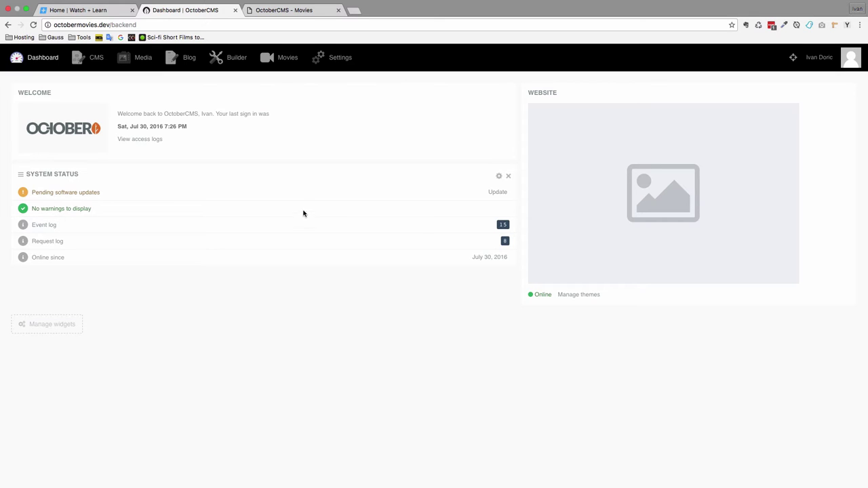
Step: Open the watchlearn_movies_ database table of the Movies plugin in Builder
left_click(236, 58)
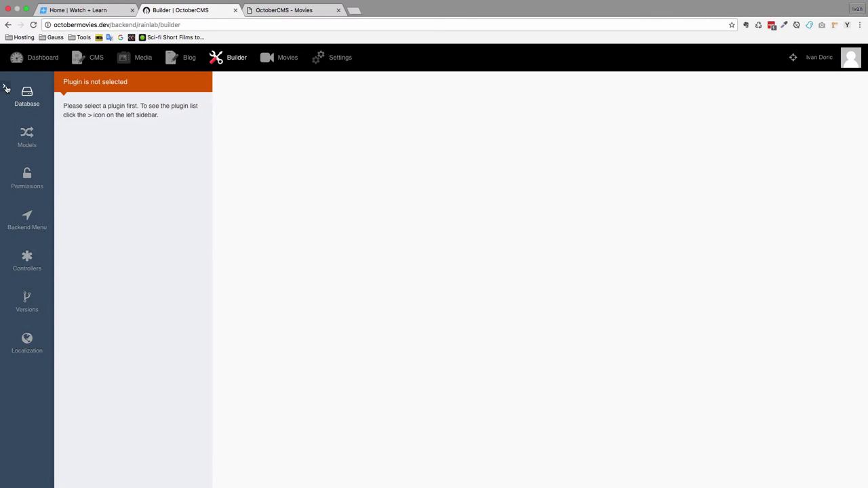
left_click(8, 86)
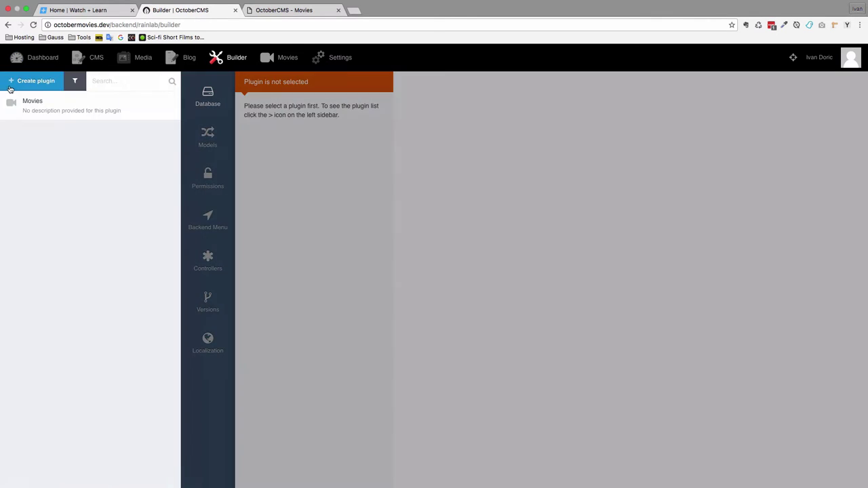
left_click(47, 108)
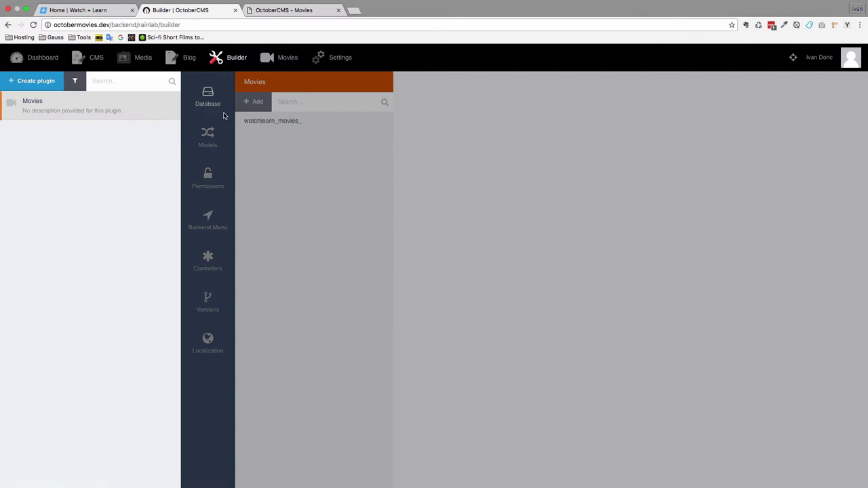
left_click(286, 166)
left_click(113, 123)
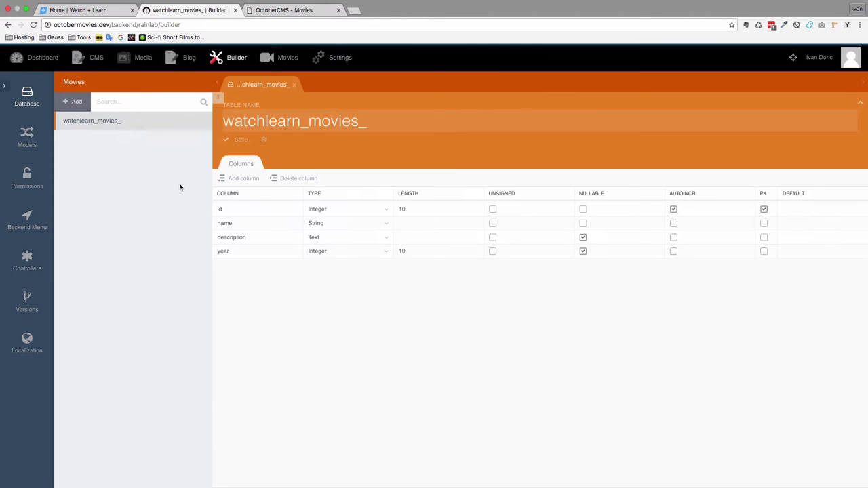
Step: Add a nullable String column named slug to the watchlearn_movies_ table, then save and apply the migration
left_click(248, 181)
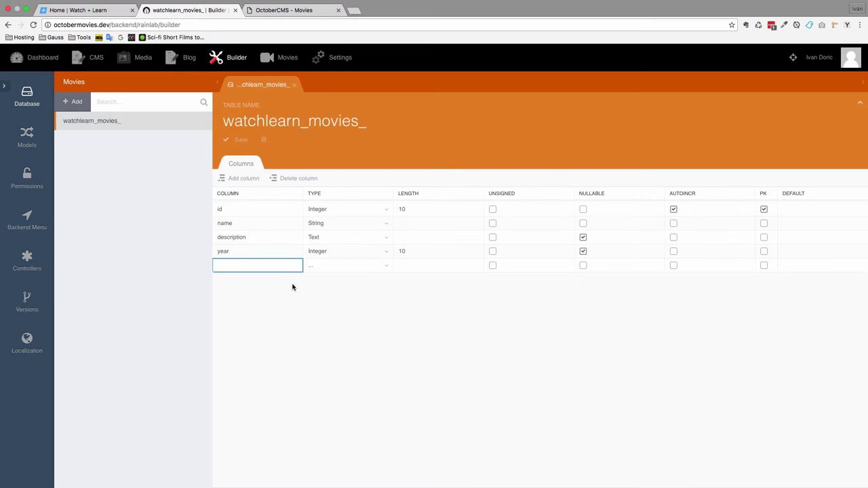
type("slug")
left_click(370, 269)
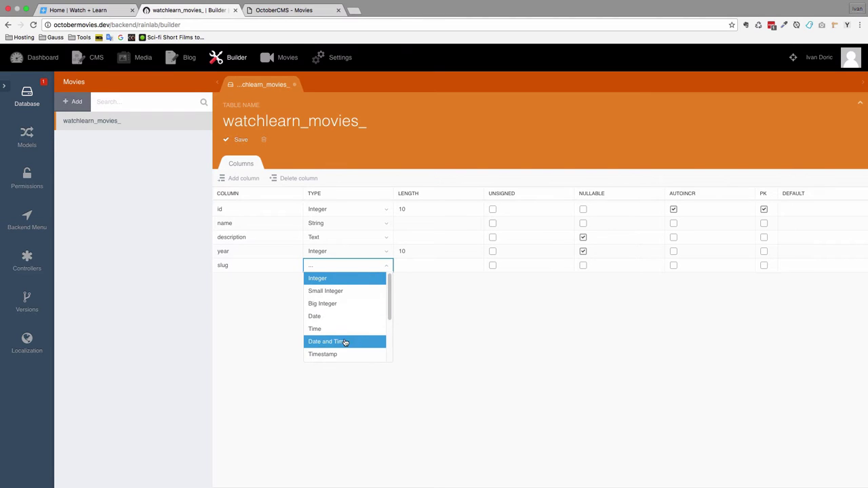
scroll(350, 337, "down", 1)
scroll(347, 333, "down", 3)
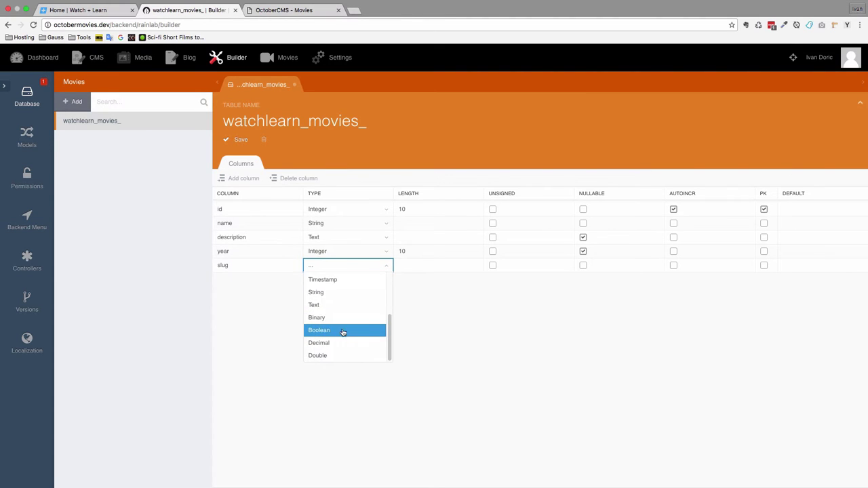
left_click(345, 291)
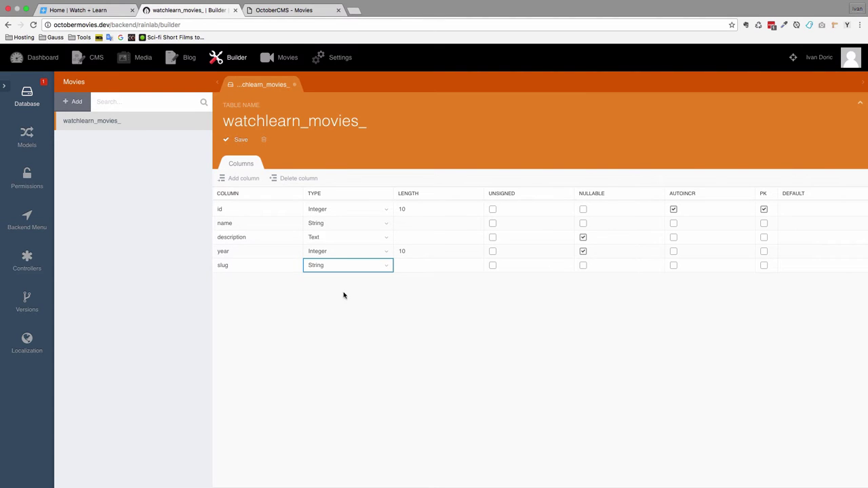
left_click(583, 265)
key("ctrl+s")
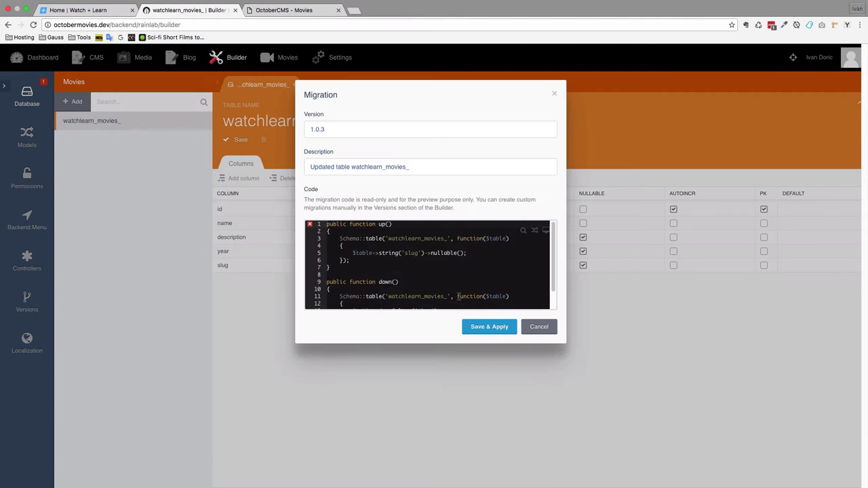
left_click(487, 330)
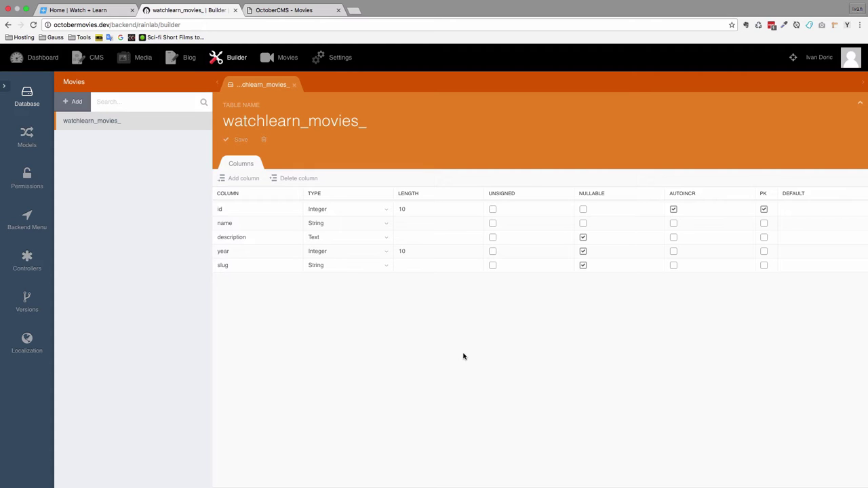
Step: Add a Text control beside year in the Movie model's fields.yaml form, with field name slug and label Slug
left_click(27, 138)
left_click(108, 154)
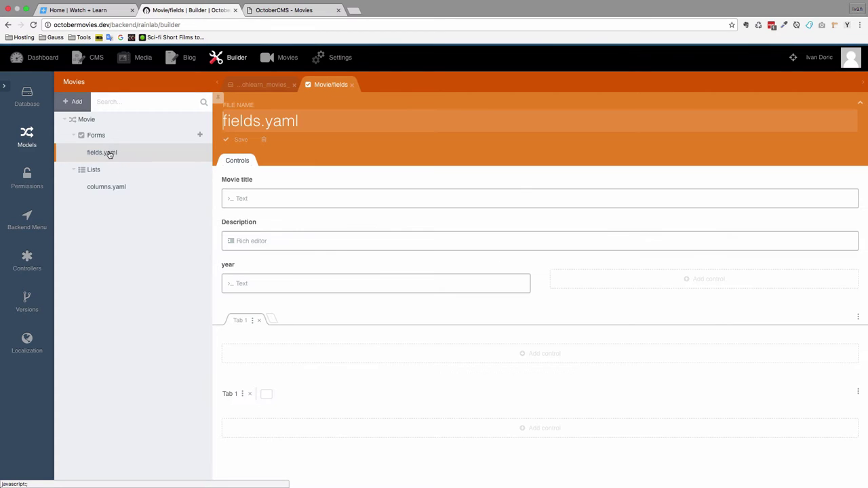
left_click(601, 285)
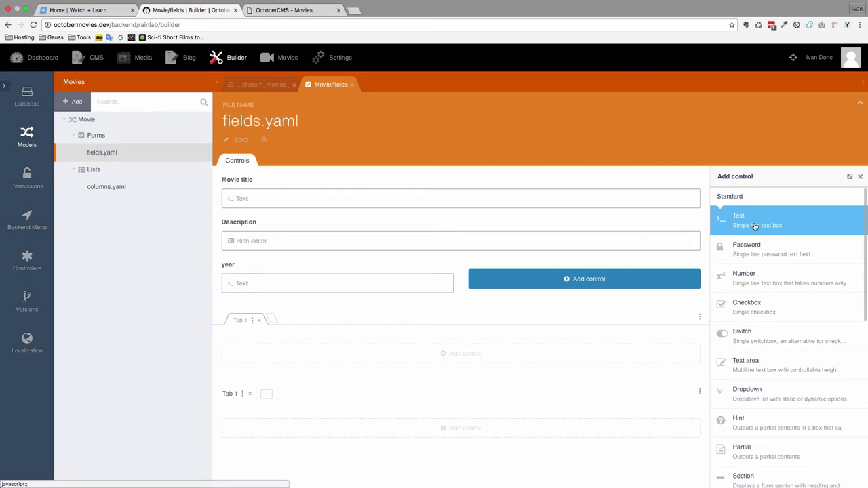
left_click(755, 225)
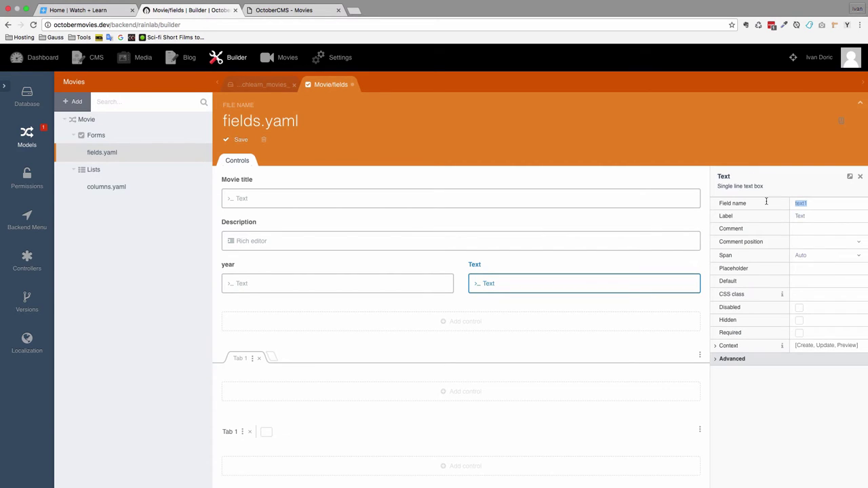
type("slug")
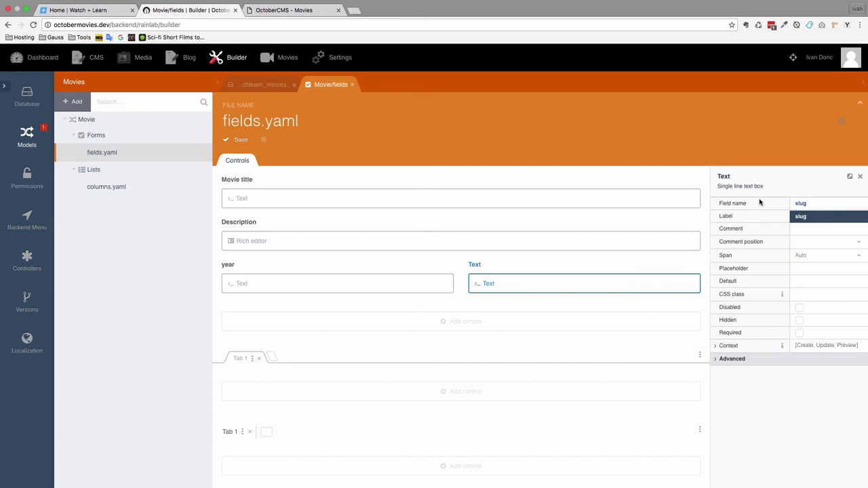
left_click(800, 202)
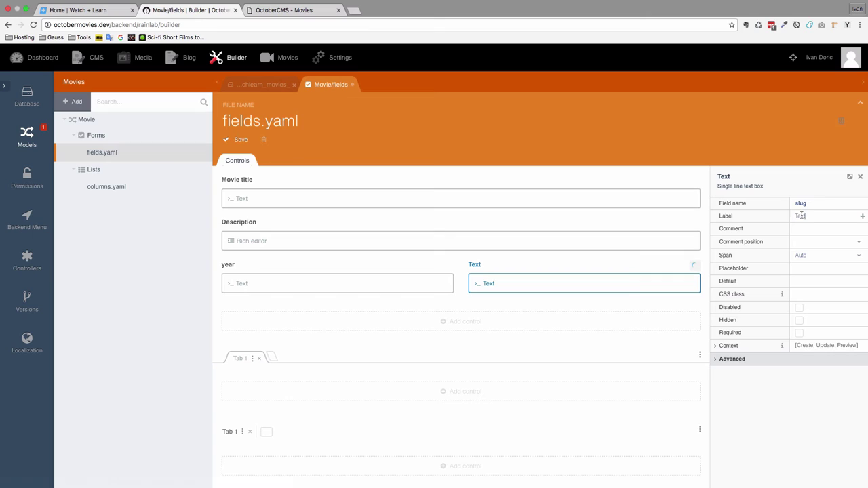
left_click_drag(810, 217, 773, 213)
type("Slug")
Step: Set the Slug control's preset to field name and type Slug, and save the form
left_click(715, 360)
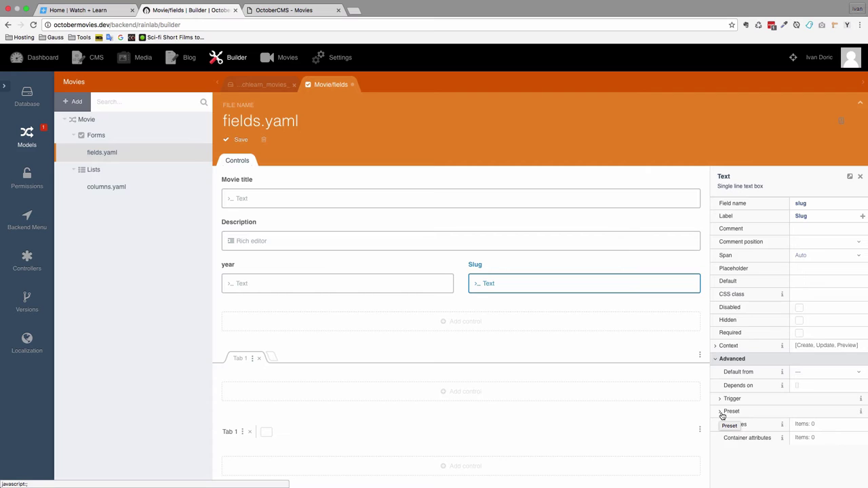
key("super+equal")
key("super+equal")
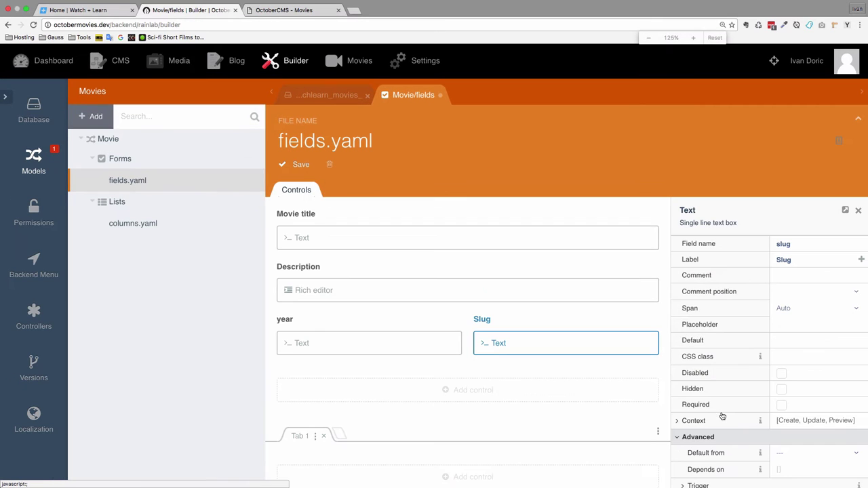
scroll(722, 416, "down", 2)
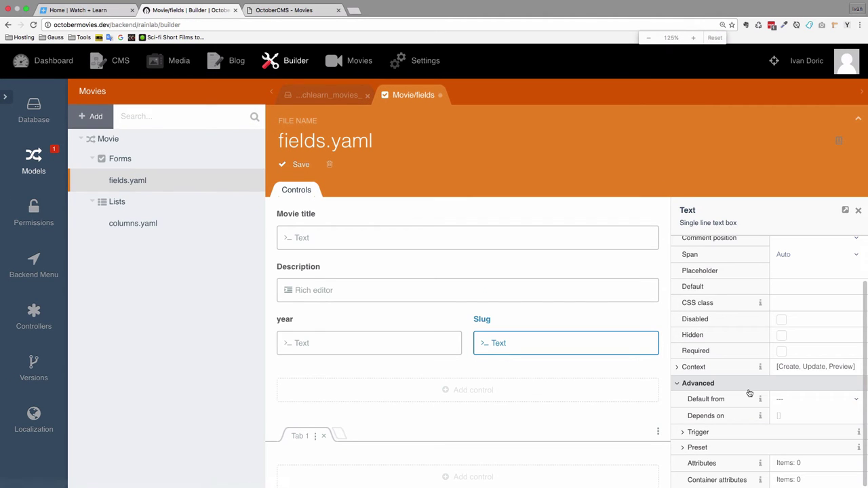
left_click(683, 449)
scroll(757, 392, "down", 1)
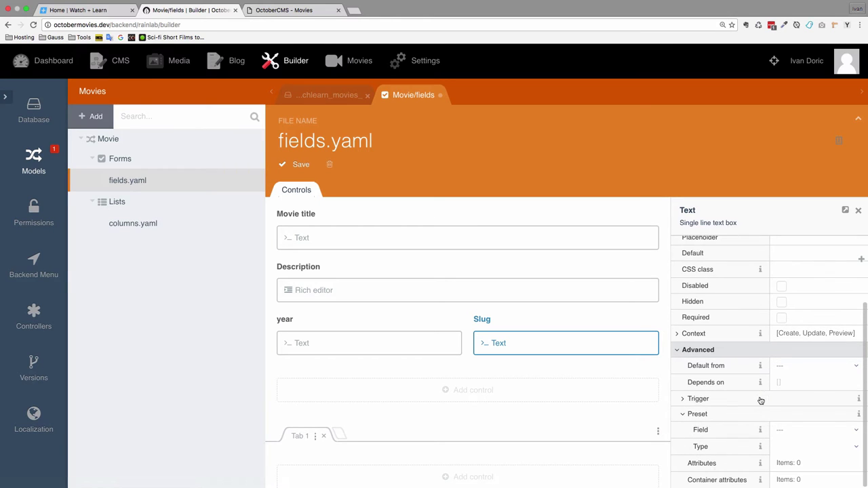
left_click(800, 430)
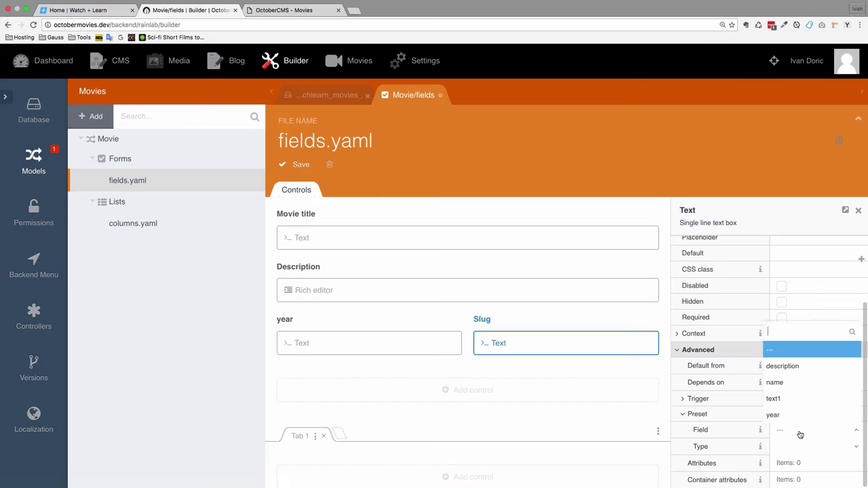
left_click(786, 381)
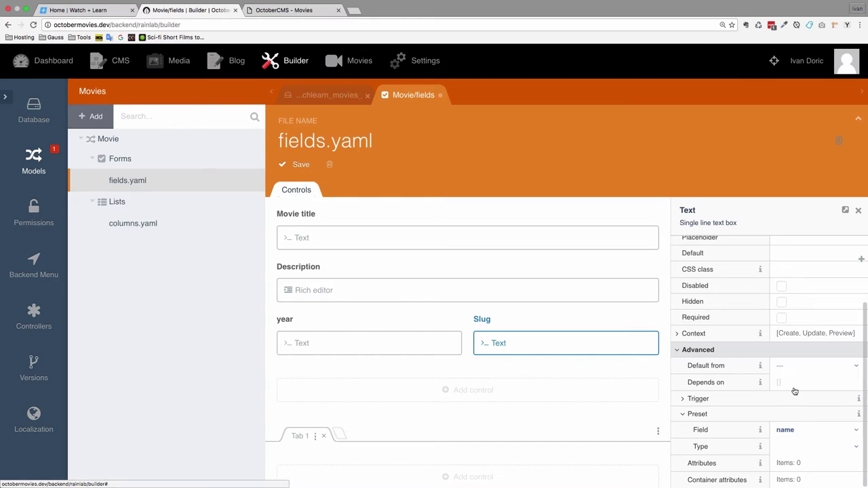
left_click(798, 449)
left_click(793, 413)
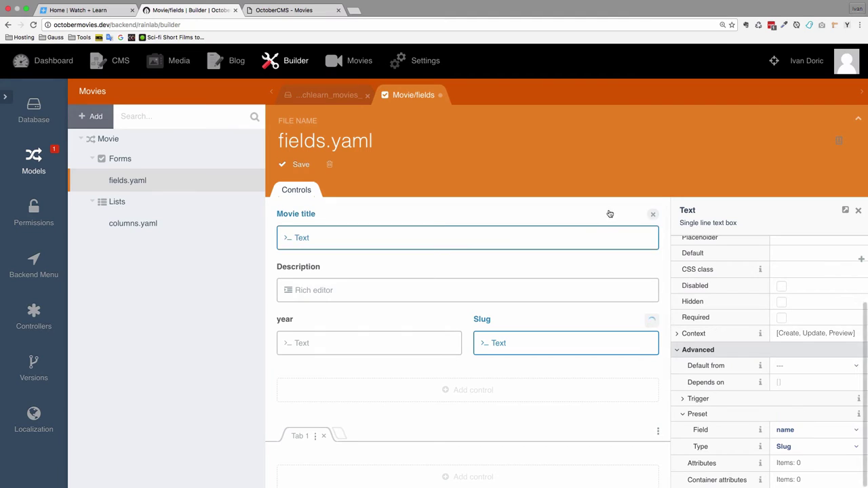
left_click(300, 165)
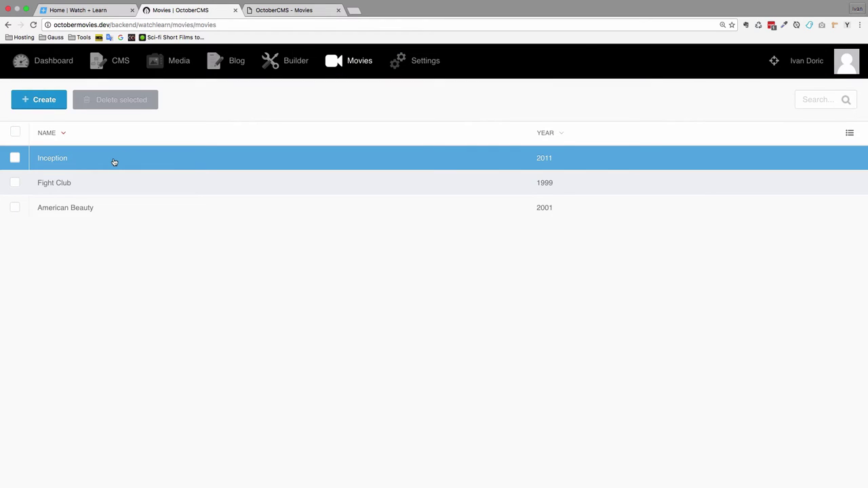
Step: Re-enter the movie title Inception in the Inception record, check its slug, and save and close the record
left_click(113, 162)
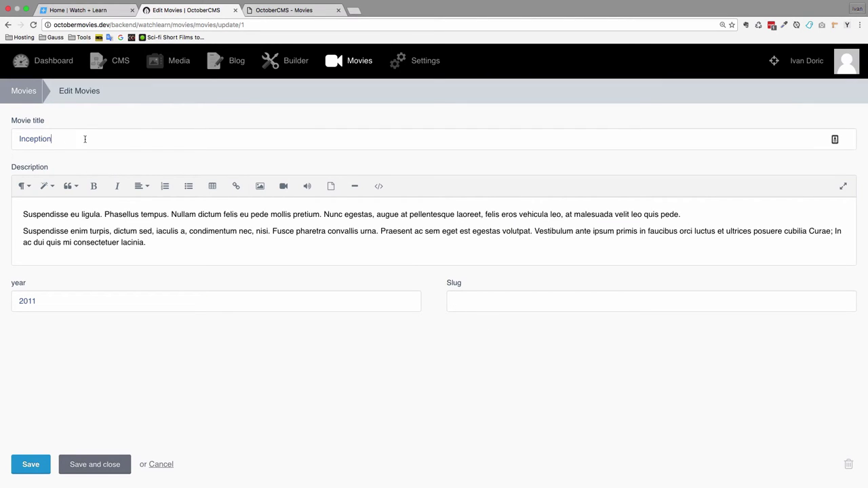
double_click(45, 139)
type("Inception")
left_click_drag(488, 304, 449, 301)
left_click(110, 465)
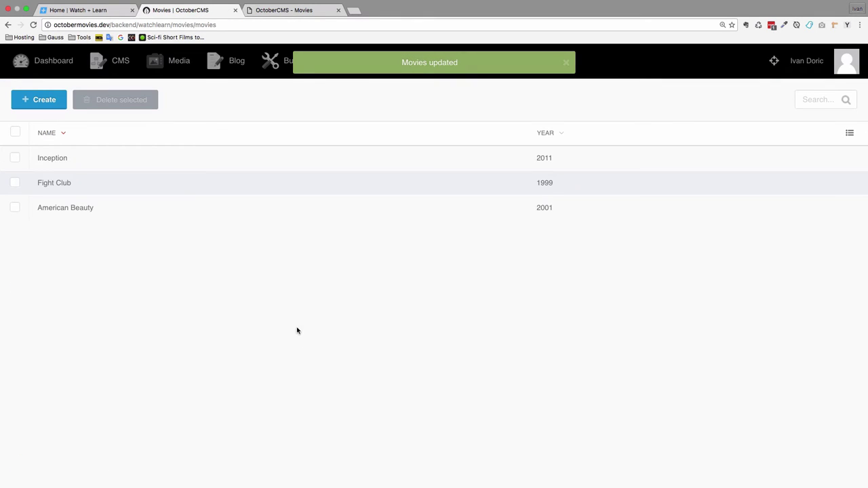
Step: Open the Movies page in the CMS and check its URL
left_click(122, 63)
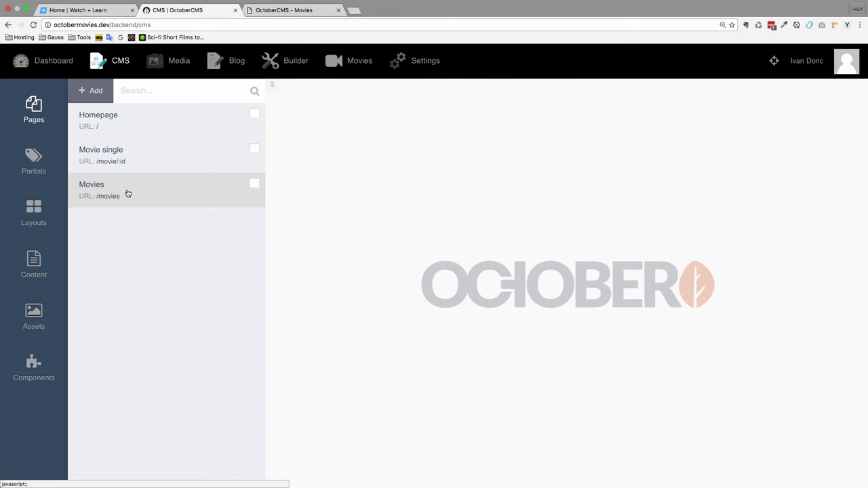
left_click(128, 194)
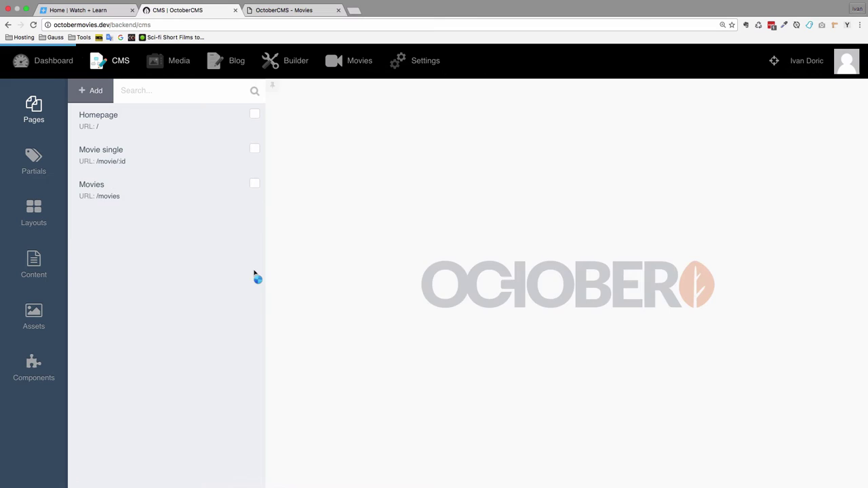
scroll(497, 220, "down", 1)
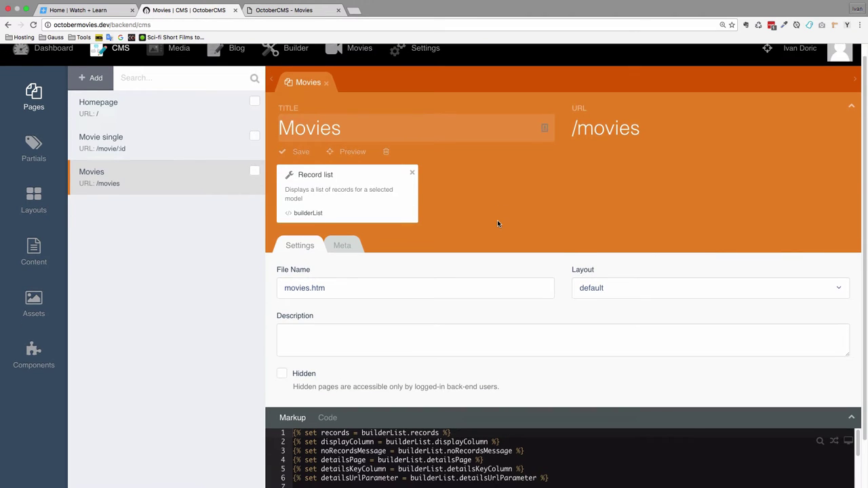
left_click(650, 133)
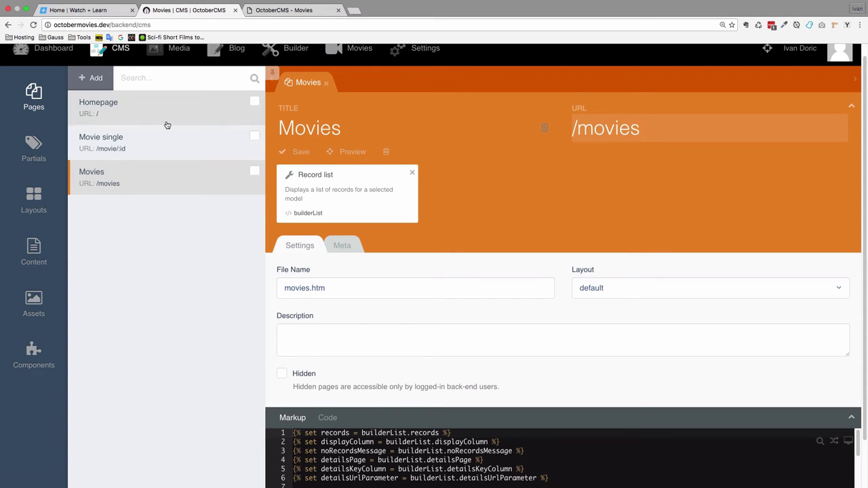
Step: Change the URL of the Movie single page to /movies/:slug
left_click(144, 146)
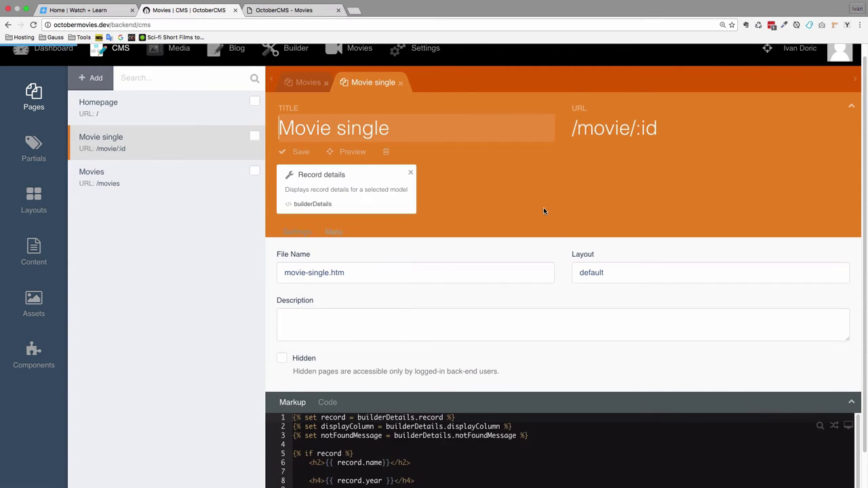
left_click(676, 129)
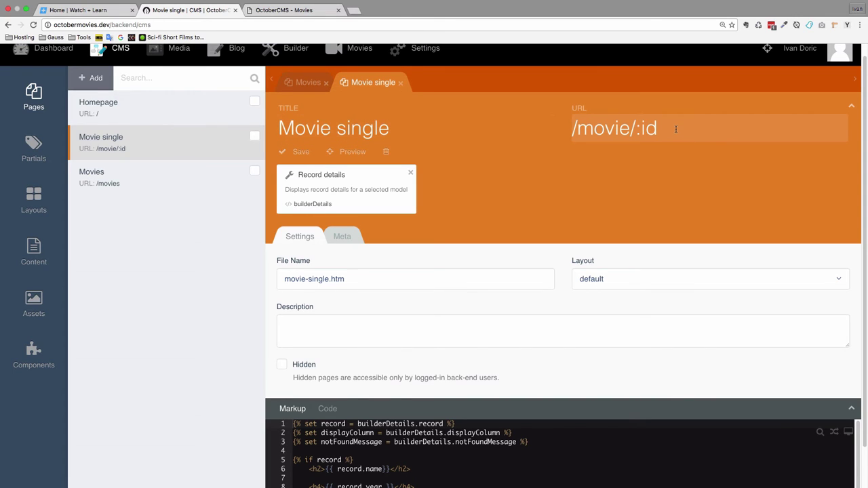
key("Left")
key("Left")
key("Left")
type("s")
left_click(619, 129)
left_click(651, 128)
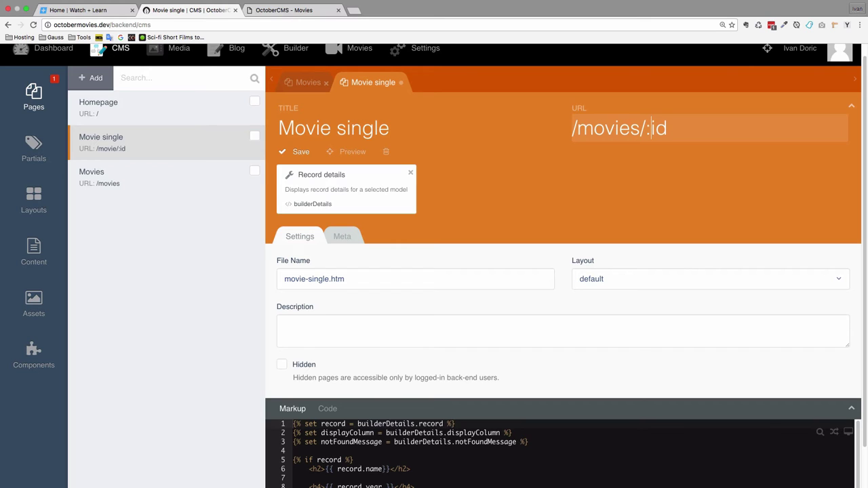
key("Delete")
key("Delete")
type("slug")
Step: Set the identifier value of the page's Record details component to :slug
left_click(351, 187)
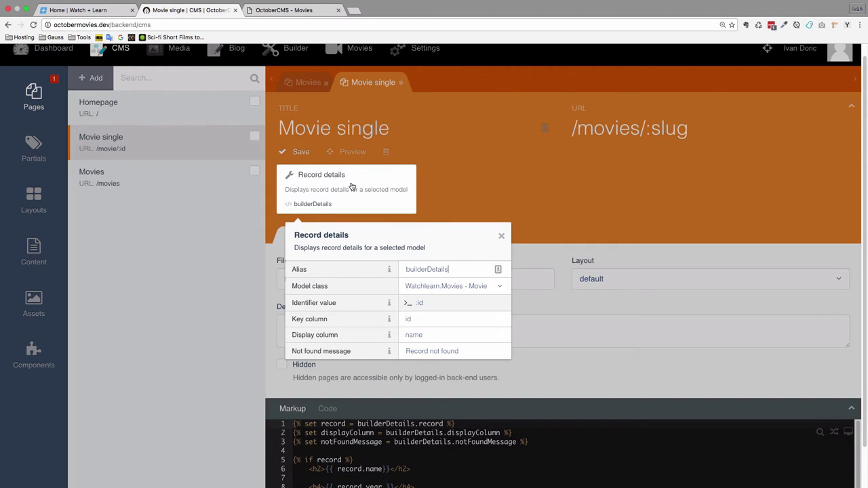
left_click(423, 303)
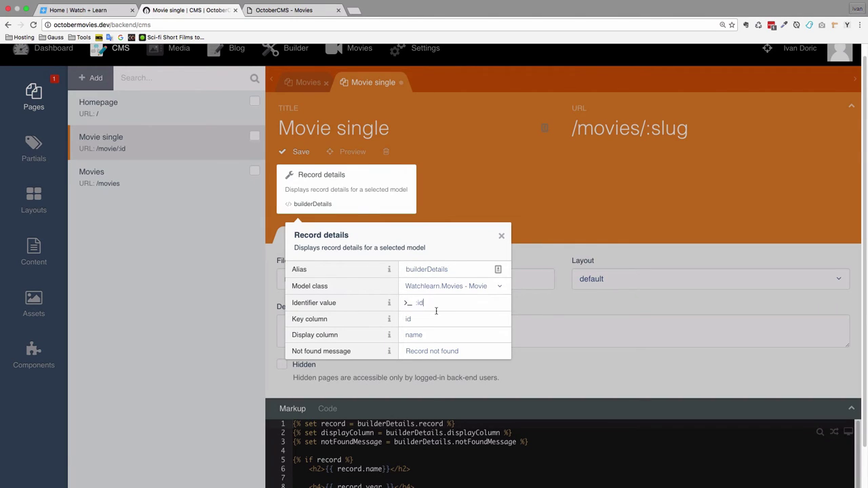
key("BackSpace")
key("BackSpace")
key("BackSpace")
Step: Set the key column of the Record details component to slug and save the Movie single page
left_click(416, 320)
key("BackSpace")
key("BackSpace")
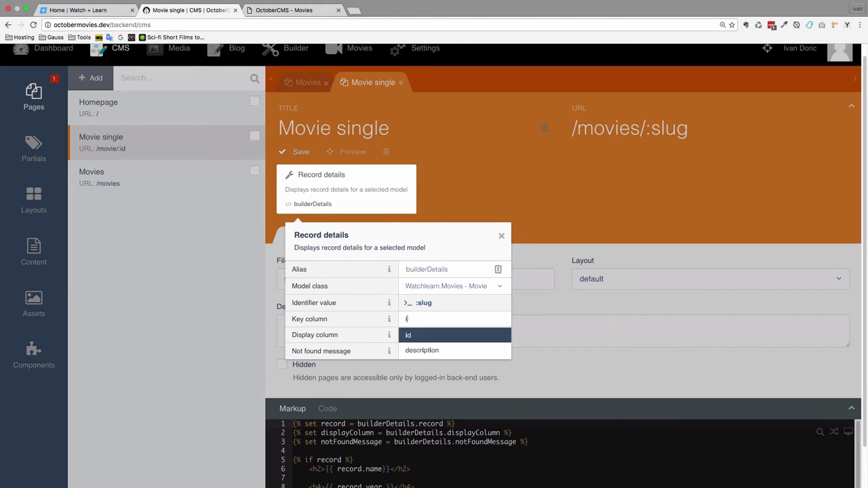
type("slug")
left_click(534, 223)
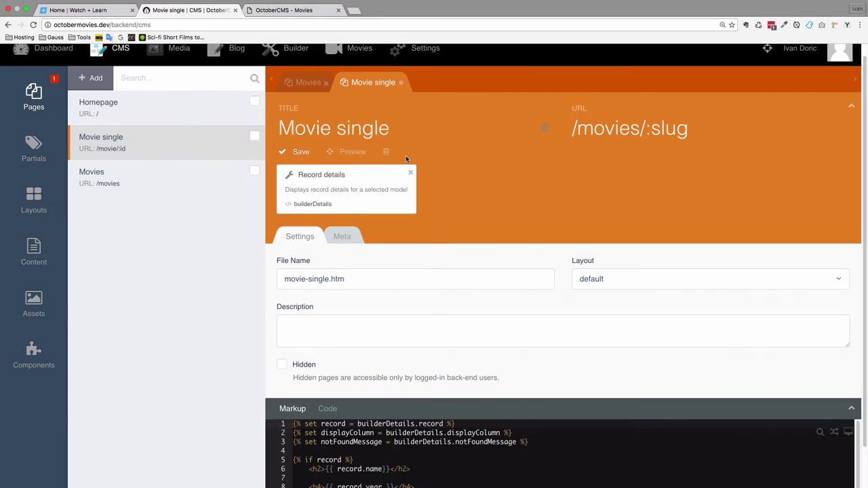
left_click(299, 152)
Step: Set the details key column of the Movies page's Record list to slug, check the URL parameter name's description, and save the page
left_click(120, 183)
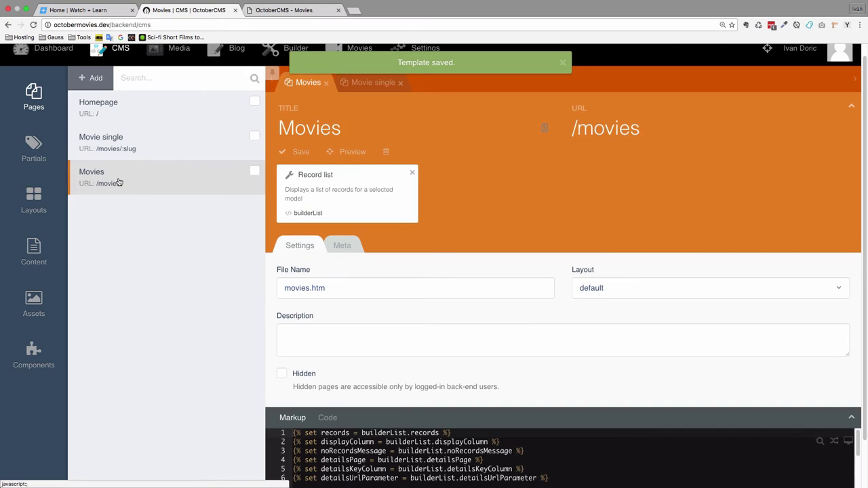
left_click(317, 205)
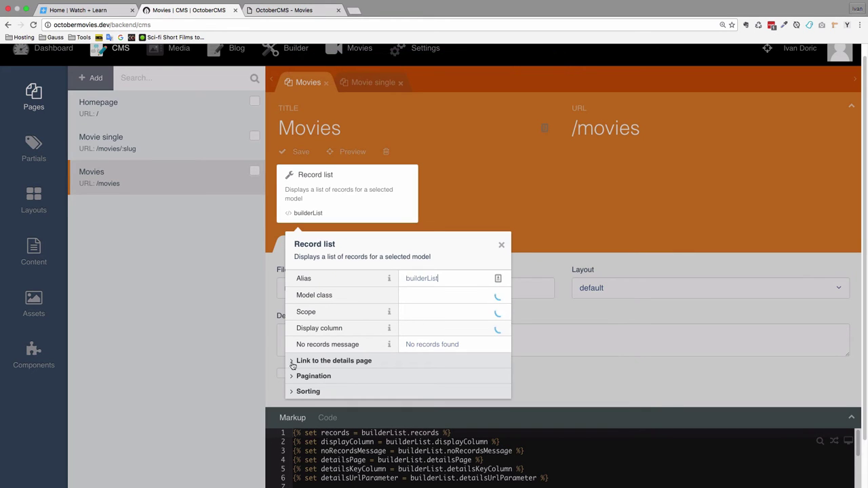
left_click(353, 364)
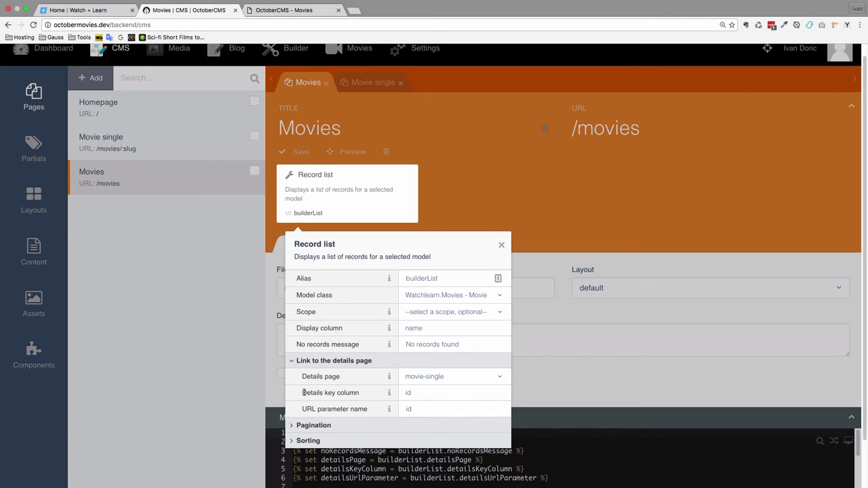
double_click(408, 393)
type("slug")
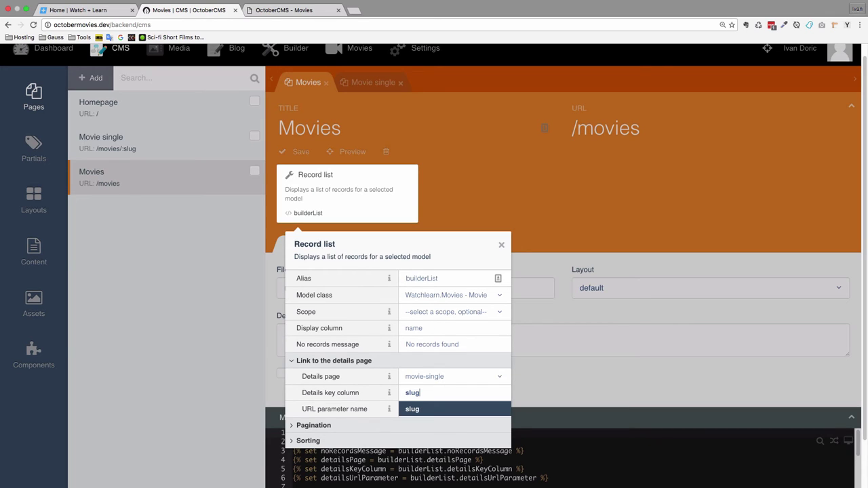
left_click(442, 425)
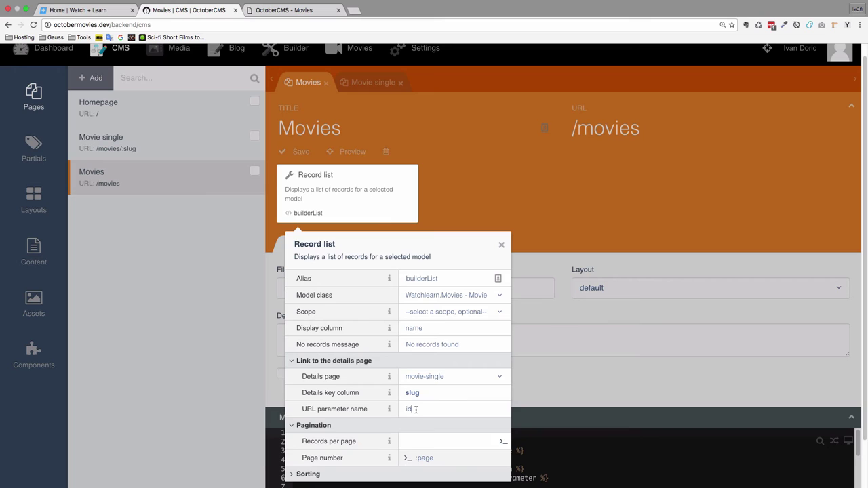
left_click_drag(416, 410, 390, 409)
mouse_move(390, 409)
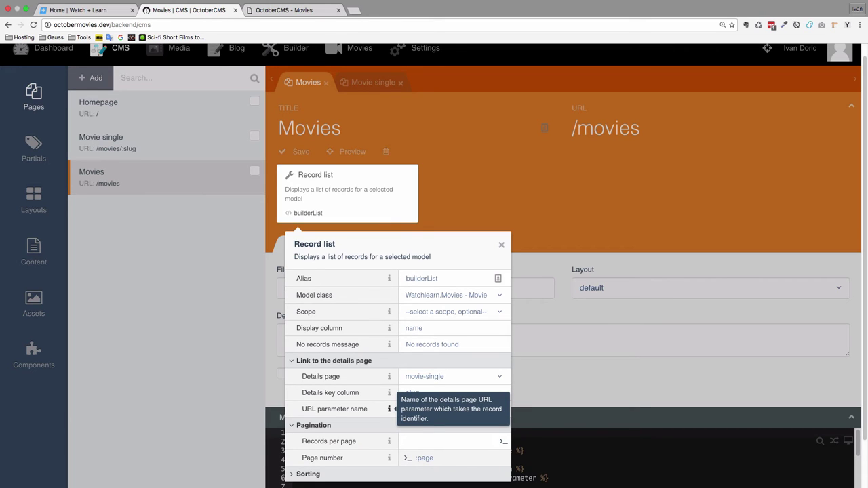
left_click(483, 183)
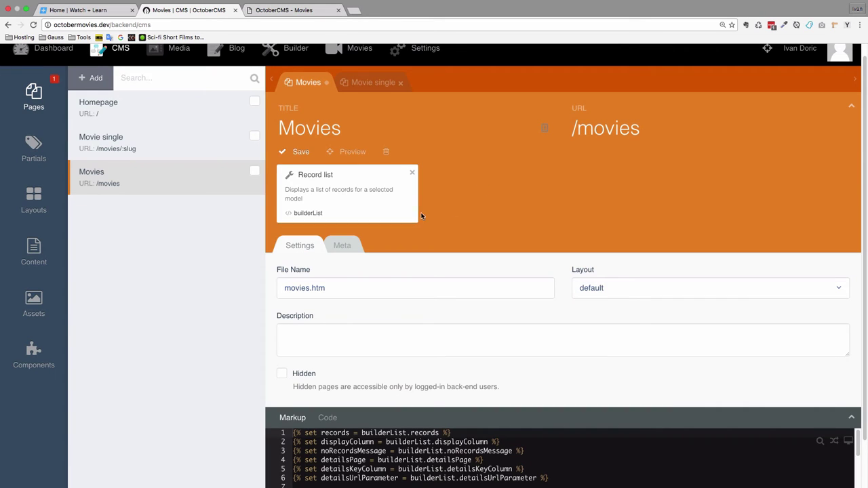
left_click(300, 154)
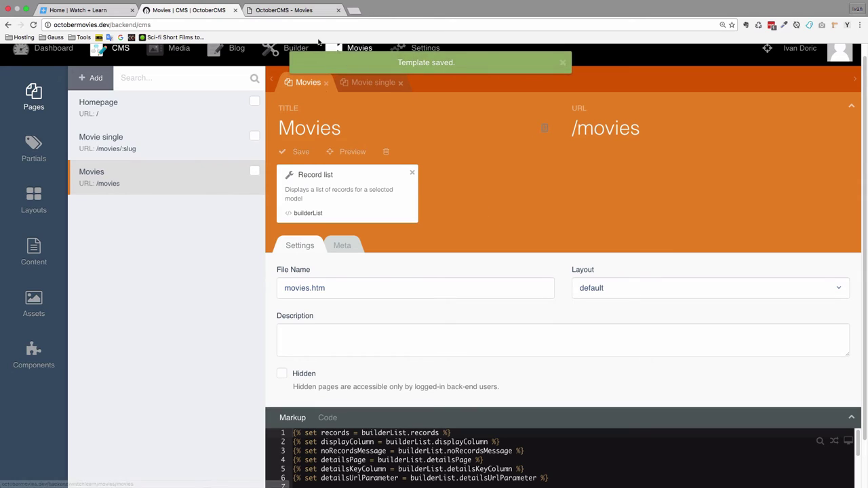
Step: Reload the Movies page on the website and open Inception, Fight Club and American Beauty to check their URLs
left_click(291, 11)
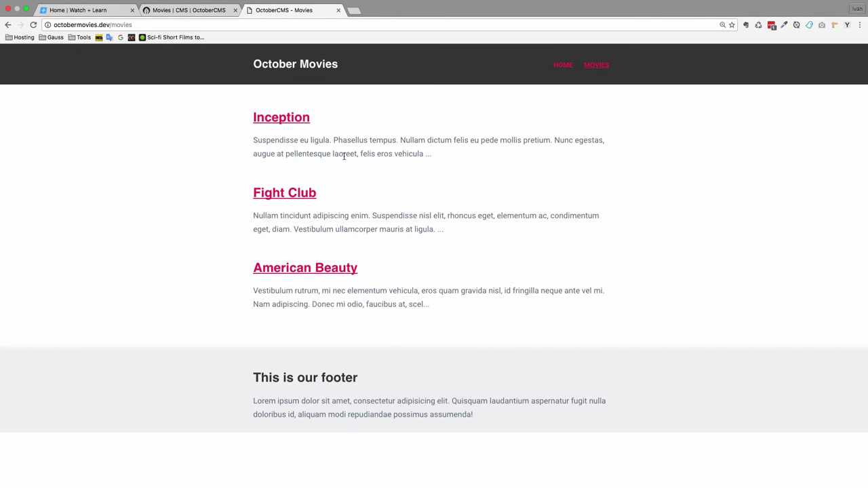
left_click(33, 24)
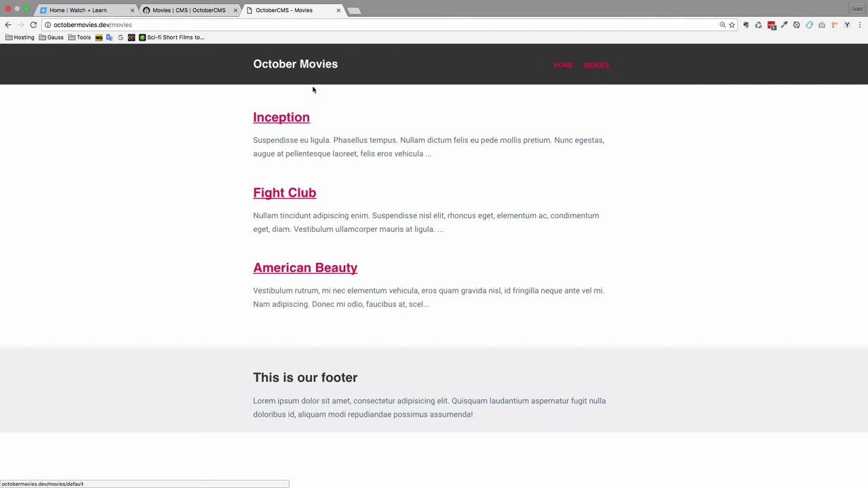
left_click(292, 124)
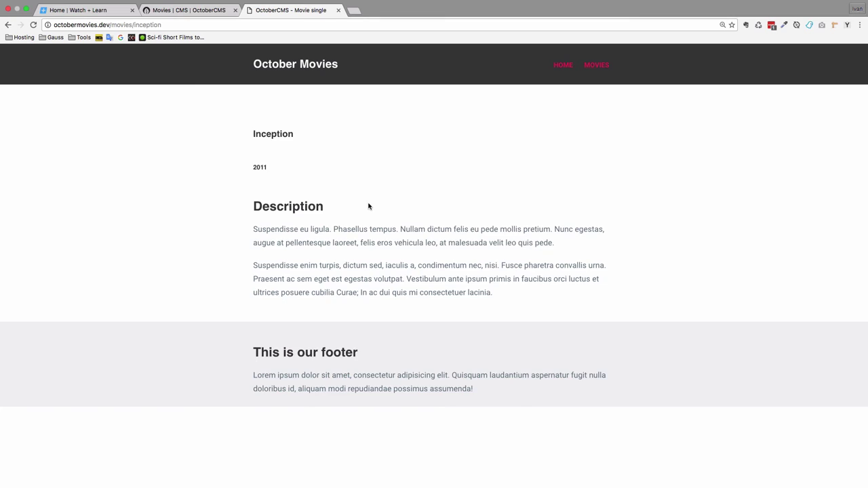
key("super+bracketleft")
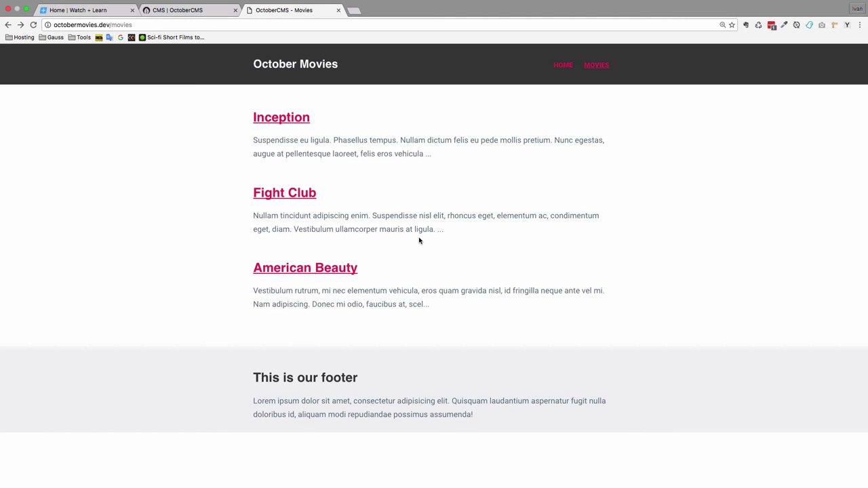
left_click(287, 196)
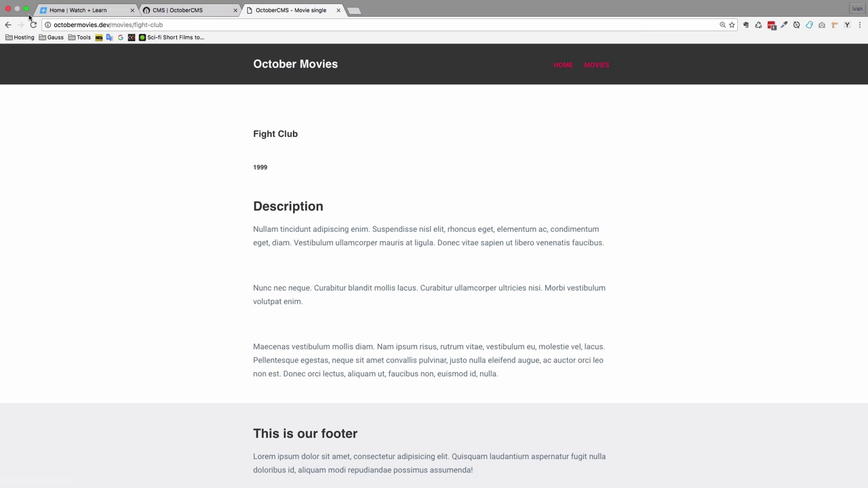
left_click(8, 24)
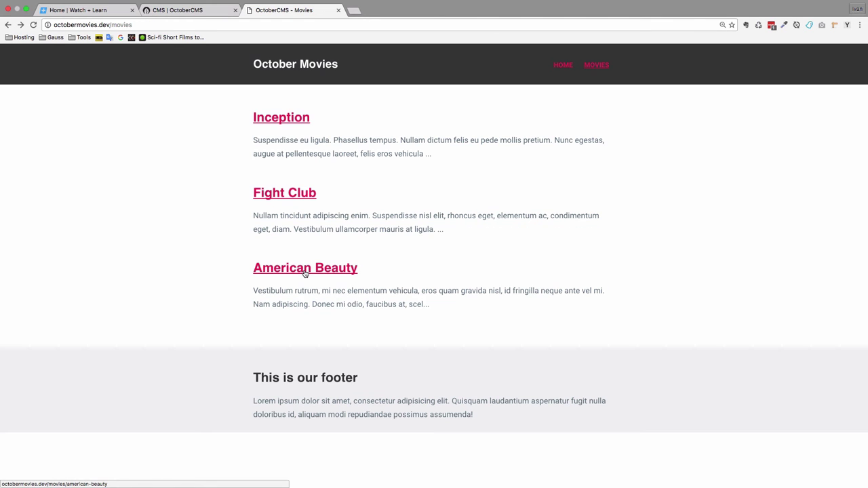
left_click(303, 271)
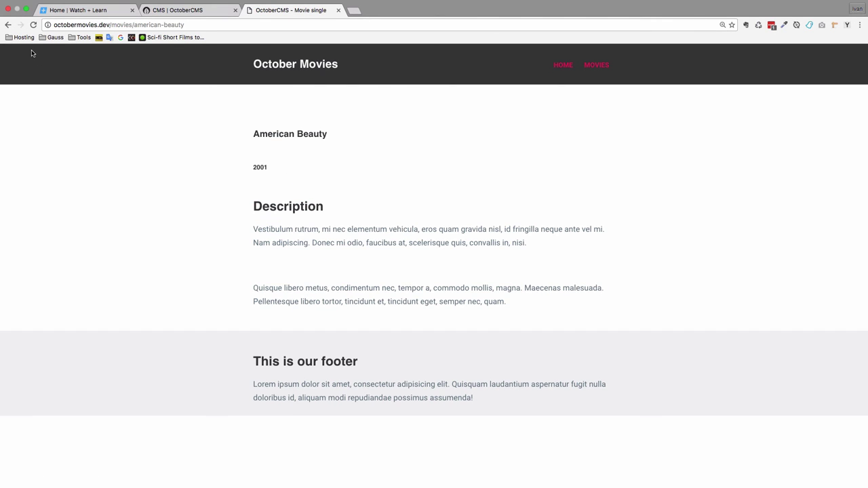
left_click(8, 24)
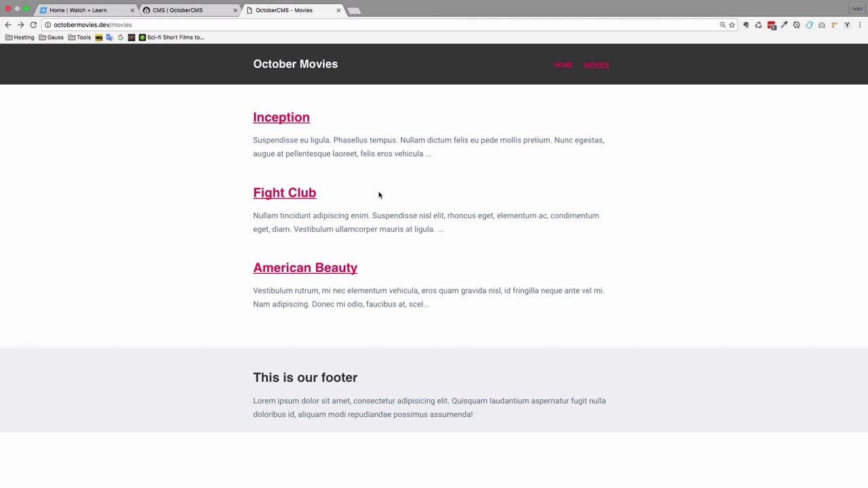
Step: Set the pagination of the CMS Movies page's Record list to 1 record per page and save the page
left_click(171, 11)
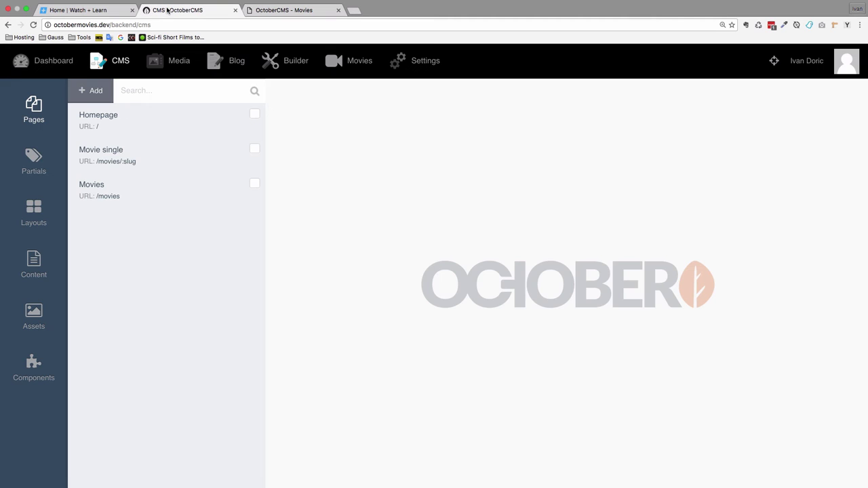
left_click(119, 196)
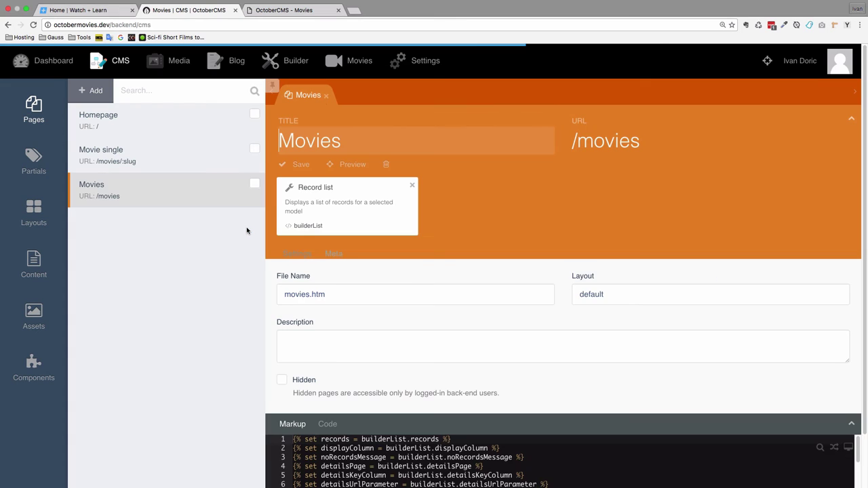
scroll(478, 268, "down", 1)
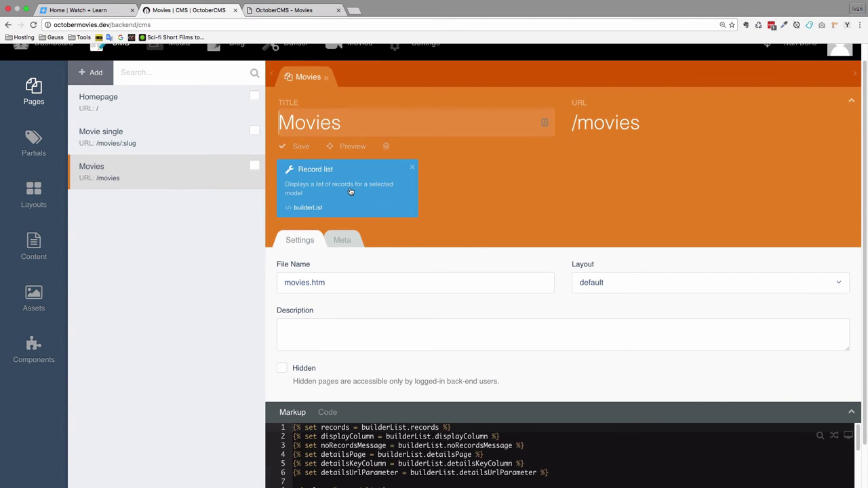
left_click(358, 198)
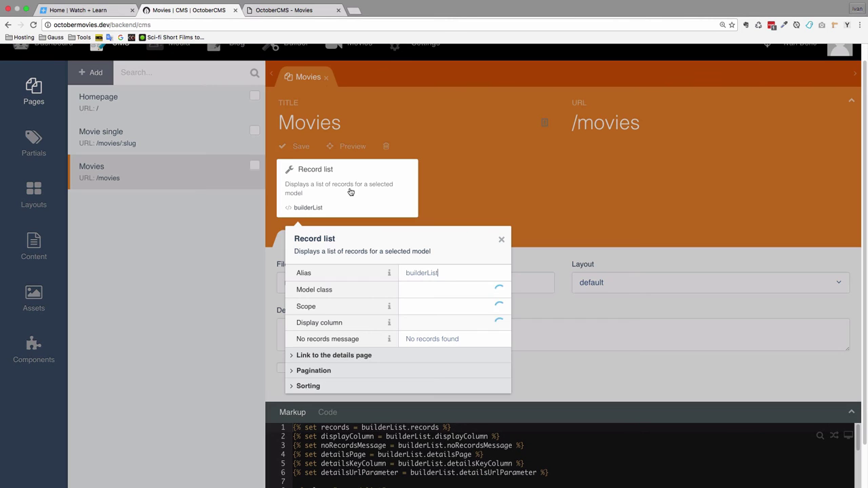
left_click(293, 373)
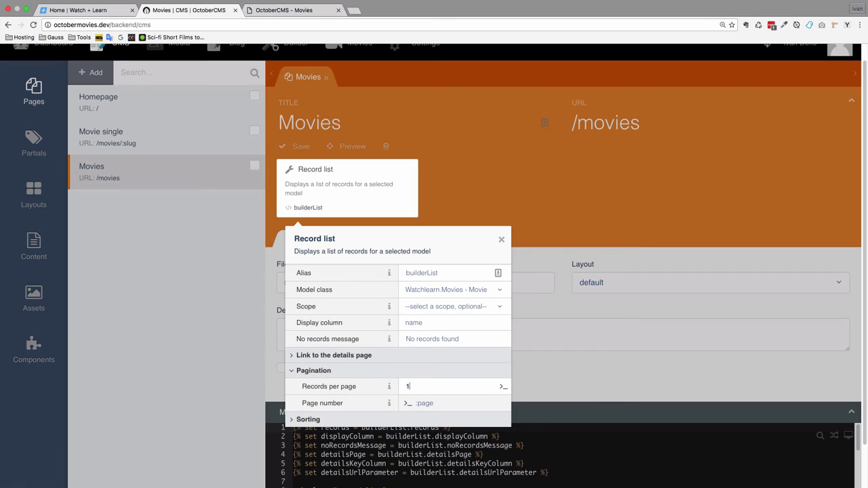
type("1")
left_click(480, 214)
key("ctrl+s")
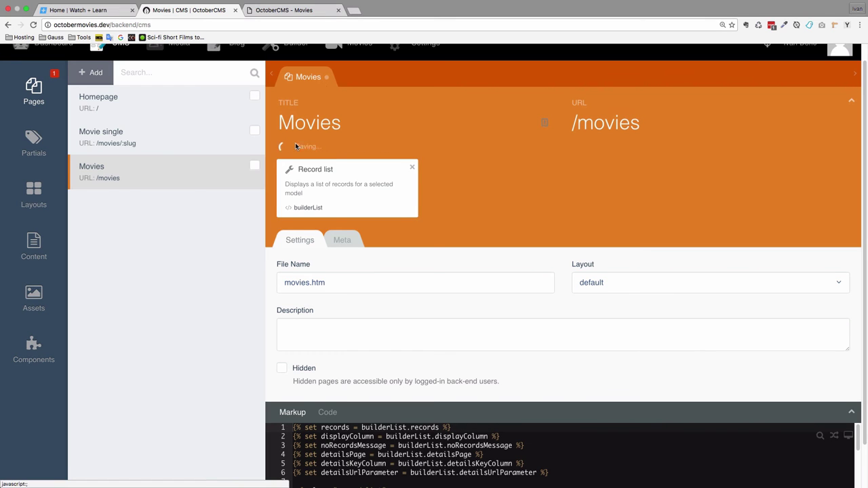
Step: Reload the website's Movies page and test the pagination link to page 1
left_click(283, 10)
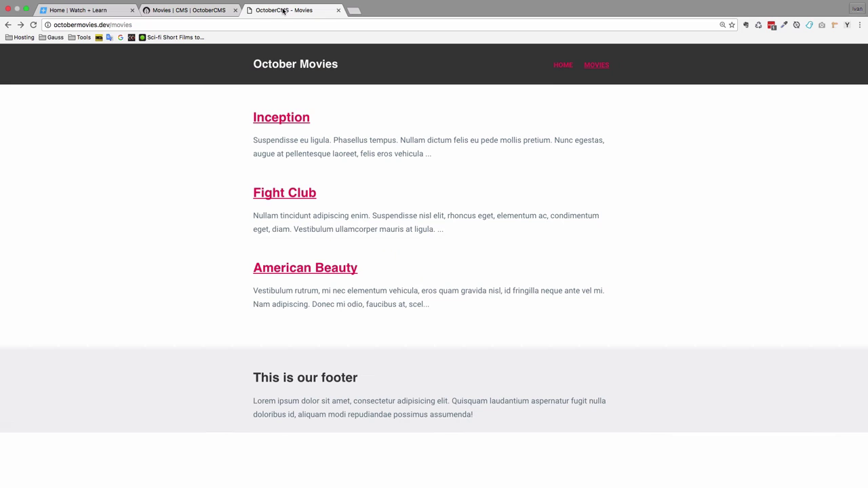
left_click(33, 24)
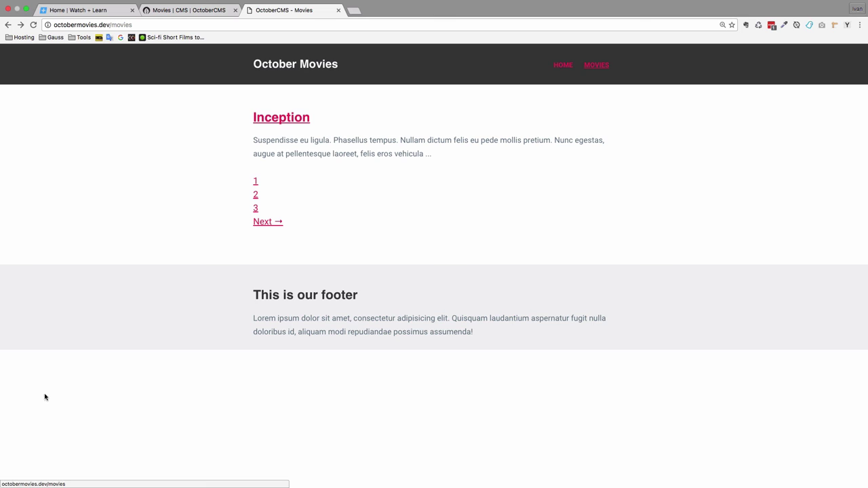
left_click(257, 183)
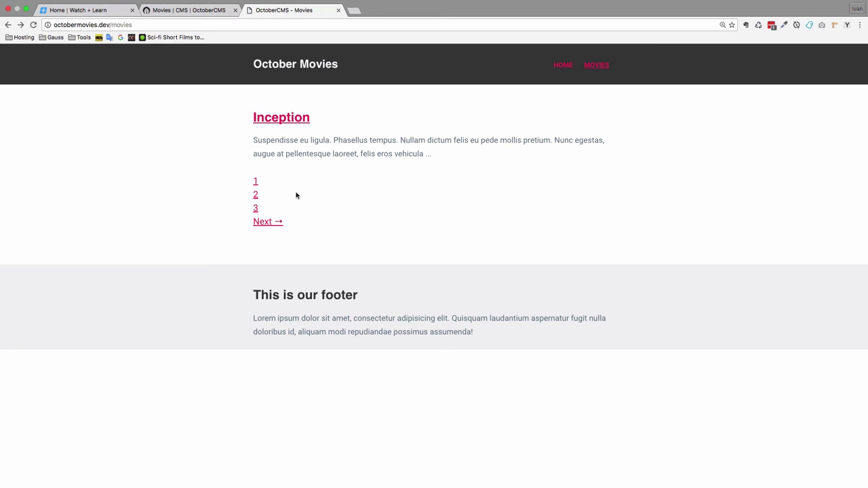
Step: Check the Record list's page number parameter in the CMS, change the Movies page's URL to /movies/:page, and save it
left_click(190, 12)
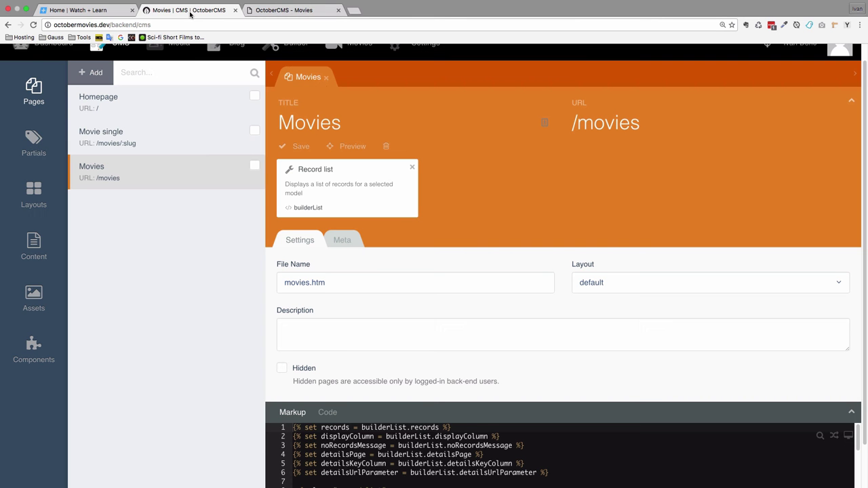
left_click(343, 186)
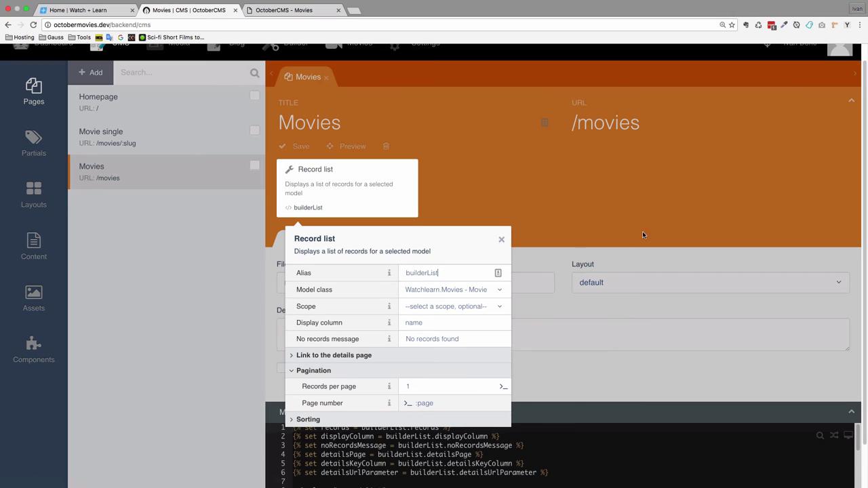
left_click(645, 124)
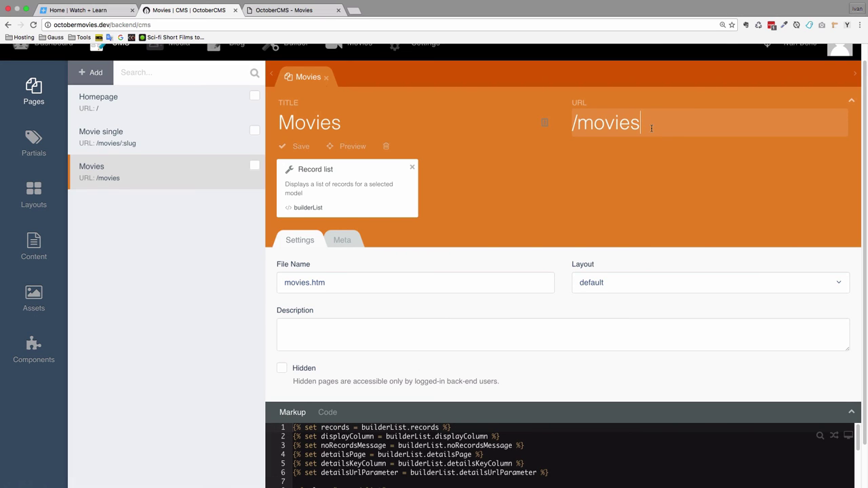
type("/:page")
key("super+s")
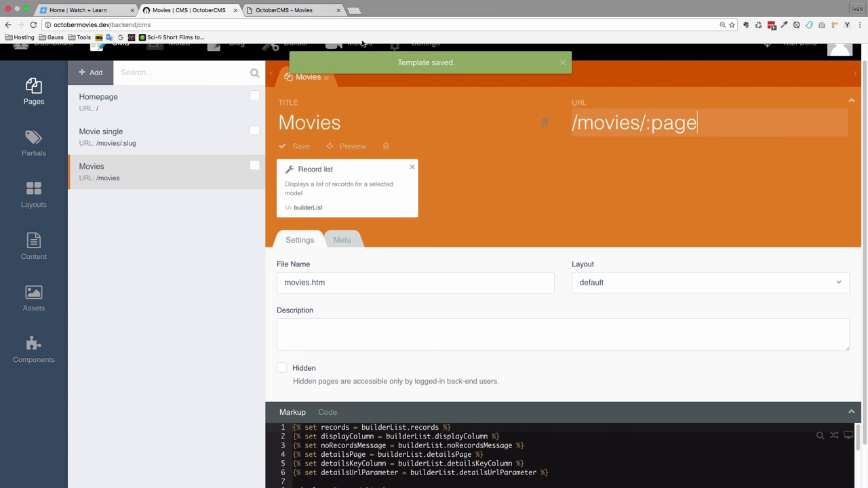
Step: Reload the website's Movies page at /movies and compare its address with the :page parameter in the CMS page's URL
left_click(298, 11)
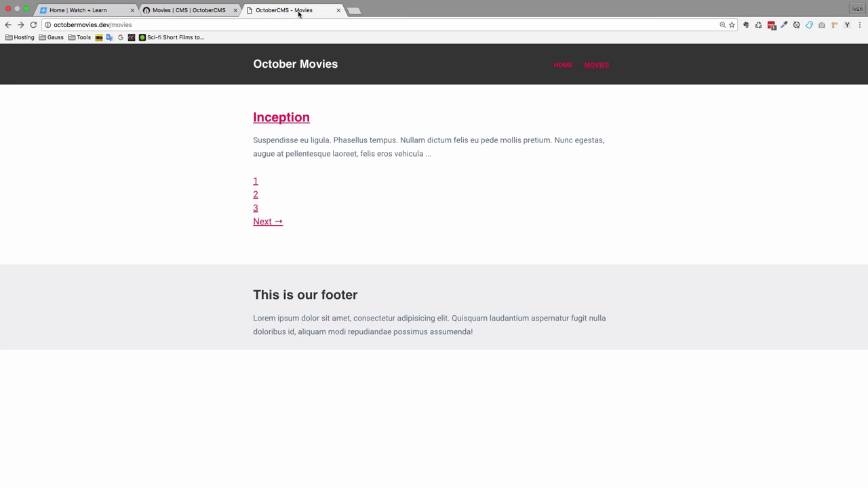
left_click(33, 25)
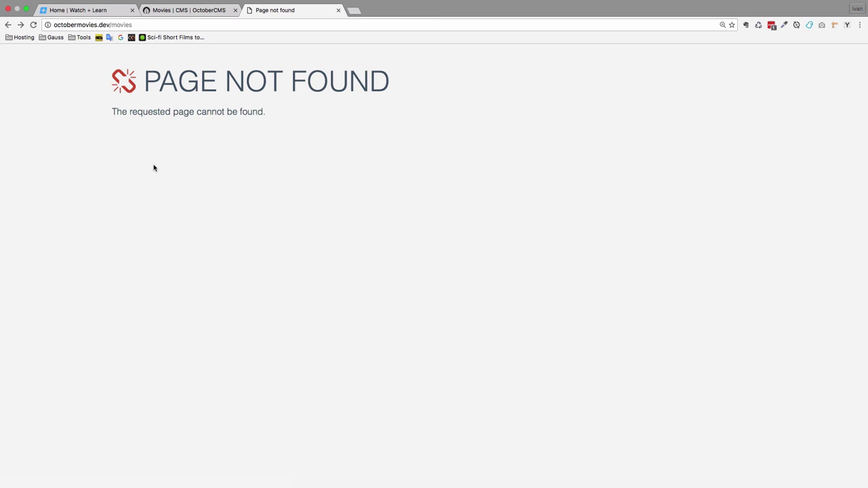
left_click(139, 25)
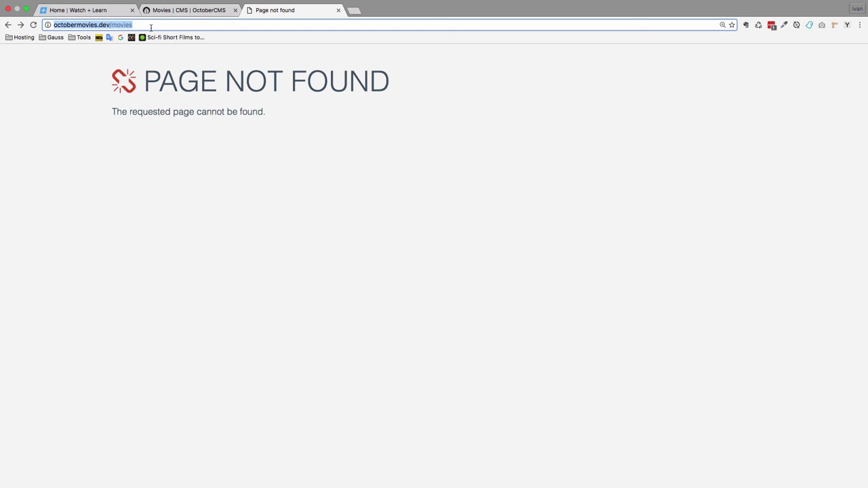
key("Right")
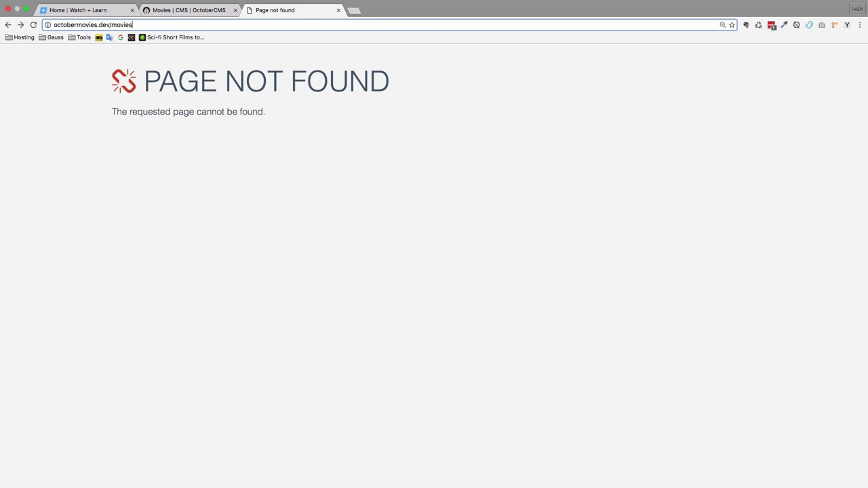
left_click(167, 10)
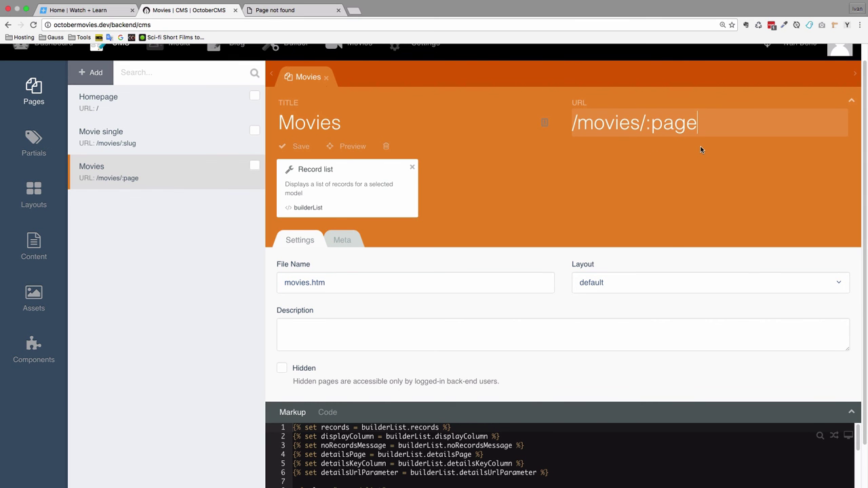
left_click_drag(696, 124, 648, 125)
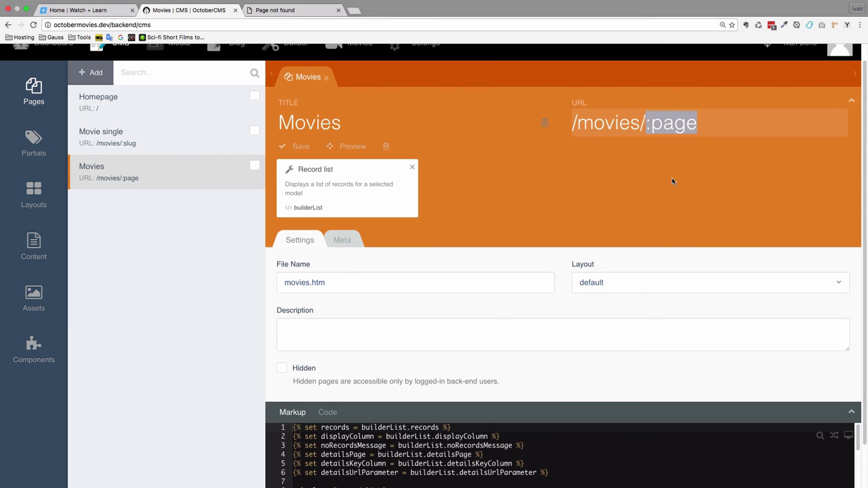
Step: Test the website's /movies/1 address and the links to pages 2 and 3, then retry /movies without a page number
left_click(278, 10)
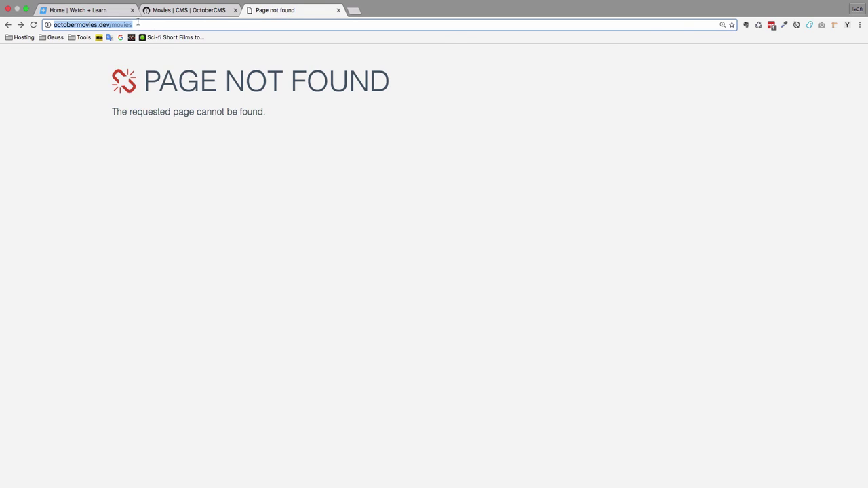
left_click(137, 26)
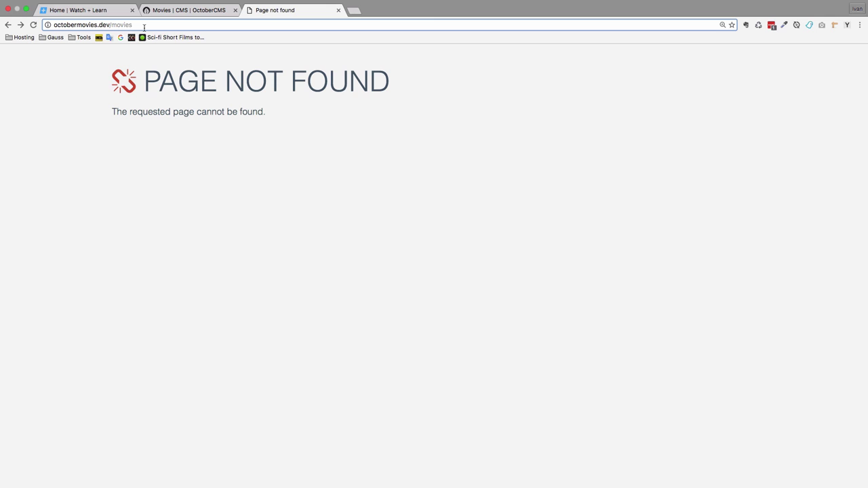
type("/1")
key("Return")
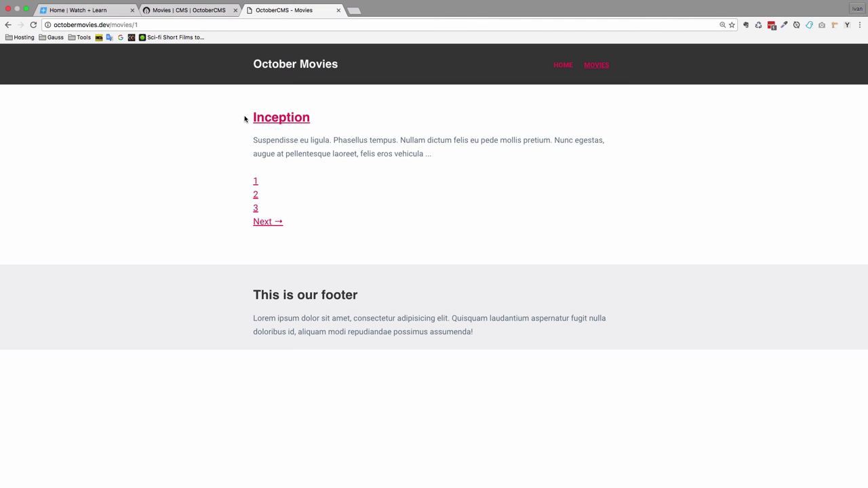
left_click(256, 196)
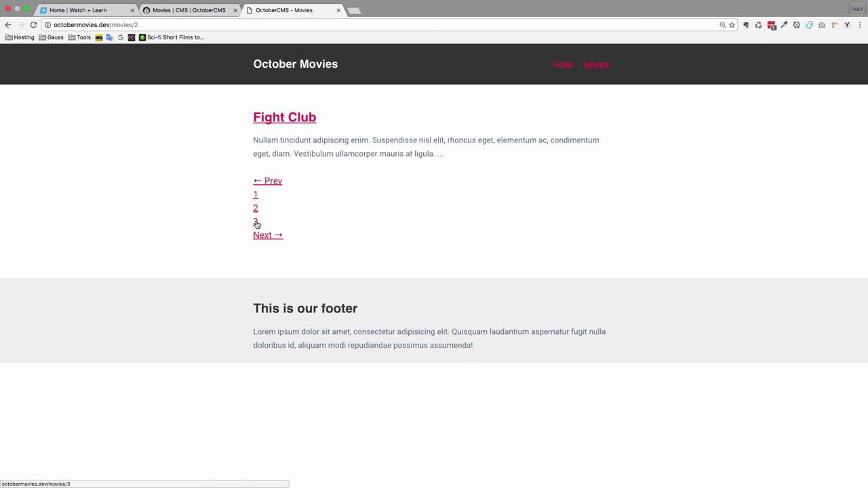
left_click(256, 222)
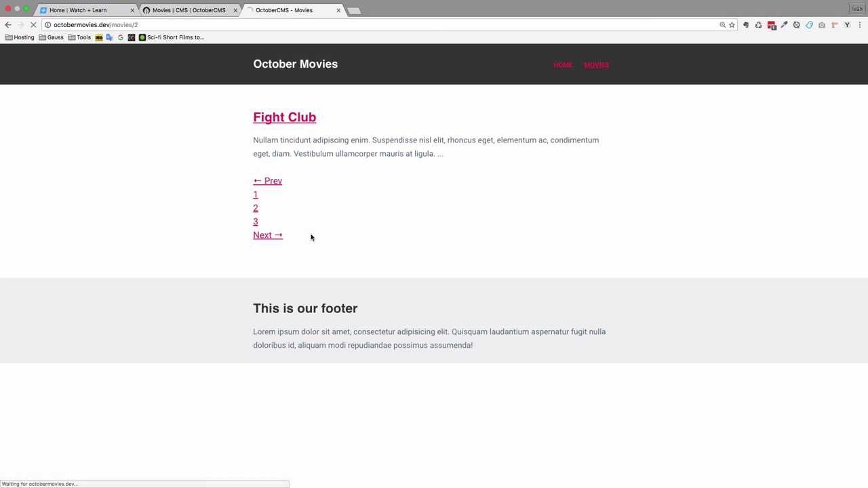
left_click(139, 24)
left_click(139, 25)
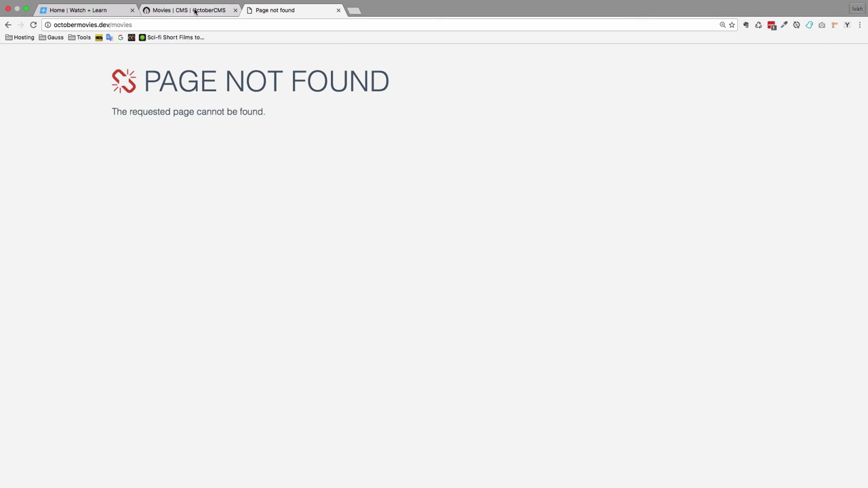
Step: Make the page parameter optional in the CMS Movies page by changing its URL to /movies/:page?, and save the page
left_click(195, 10)
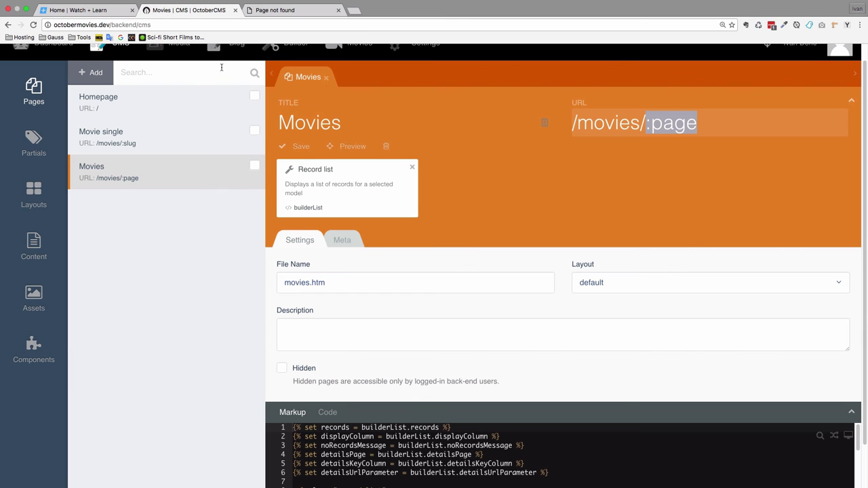
left_click(703, 125)
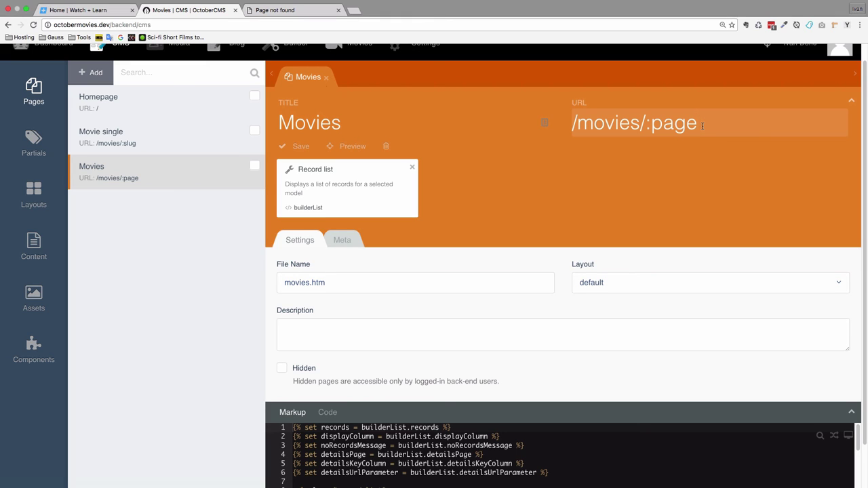
type("?")
left_click_drag(707, 125, 640, 130)
left_click(299, 147)
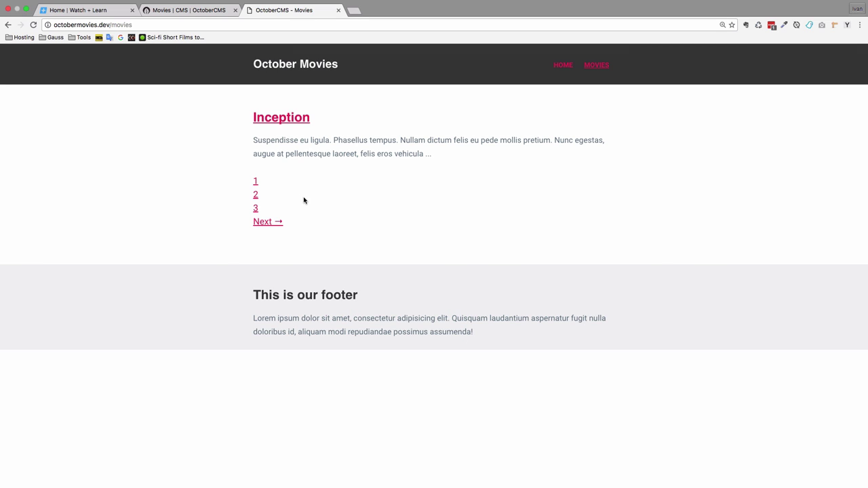
Step: Test the Movies page's pagination on the website using the page 2, Next and Prev links
left_click(256, 195)
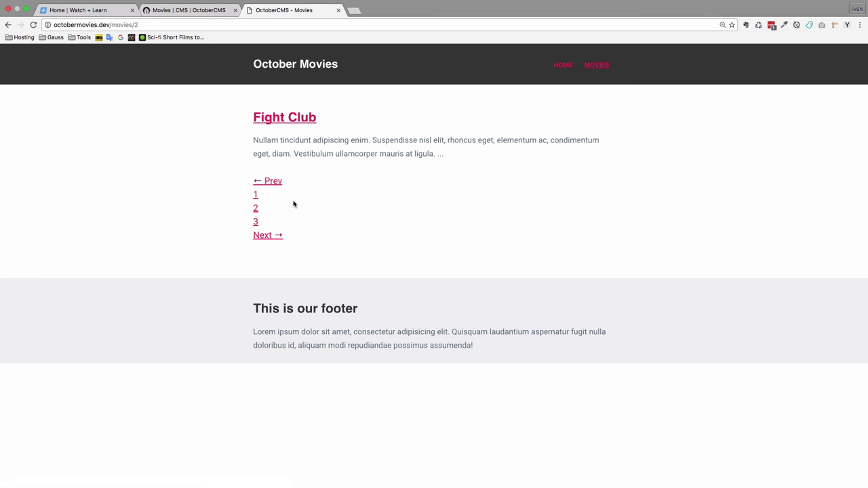
left_click(270, 234)
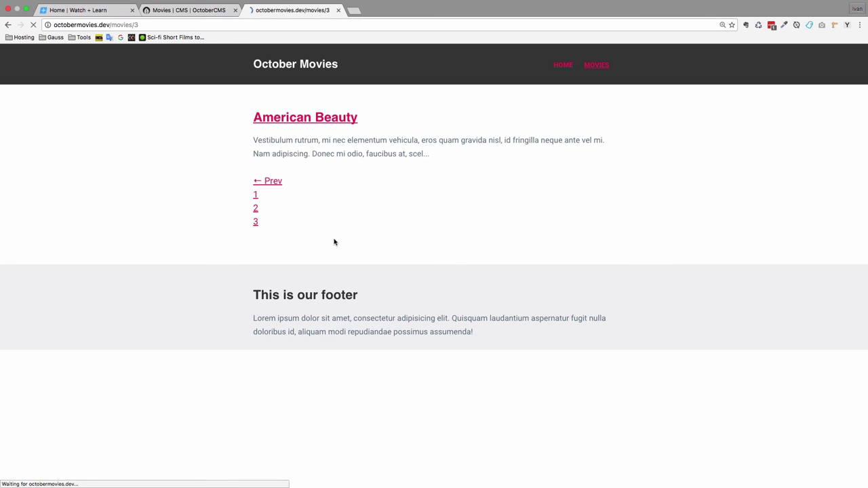
left_click(278, 184)
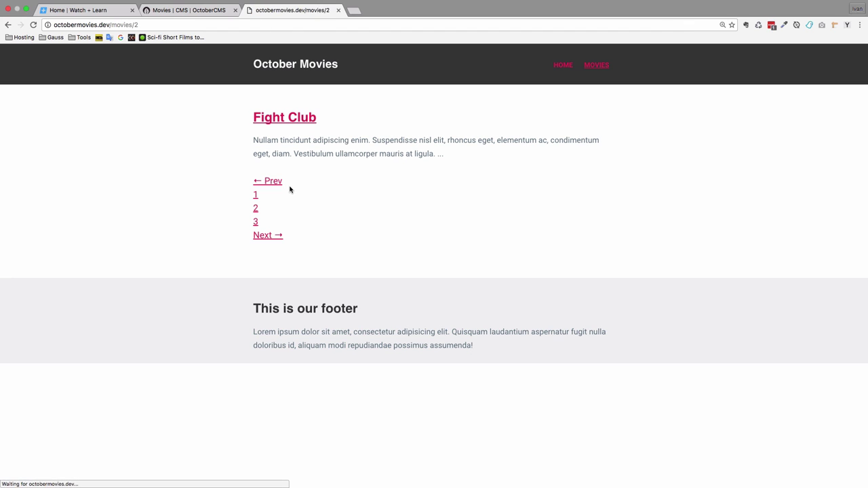
left_click(276, 181)
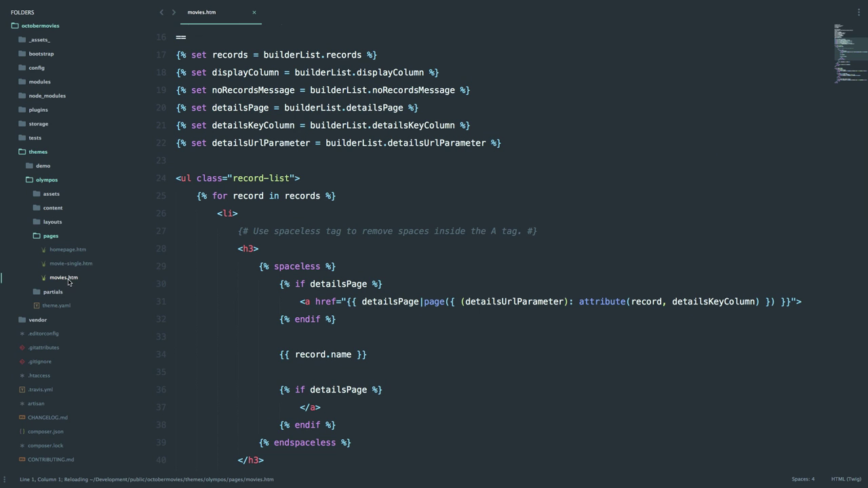
Step: Review the pagination block at the end of movies.htm in the code editor and return to the website in the browser
scroll(351, 240, "down", 4)
scroll(351, 239, "down", 6)
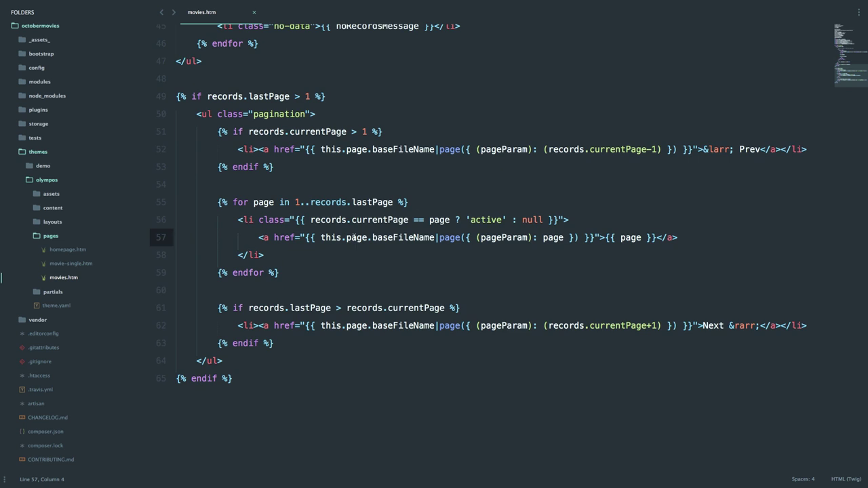
scroll(183, 139, "up", 1)
left_click_drag(177, 132, 263, 417)
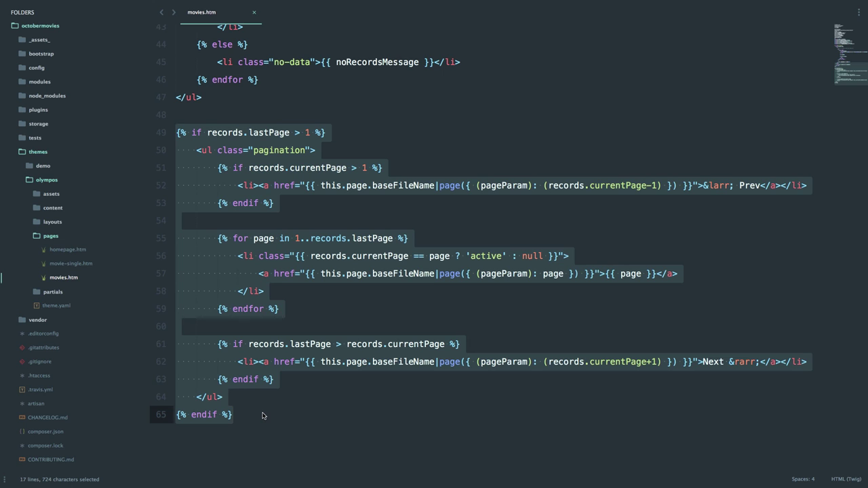
left_click(320, 311)
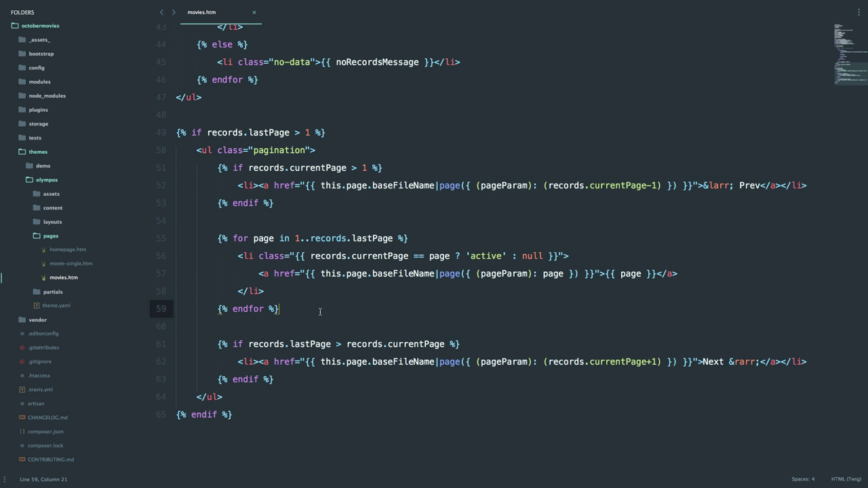
key("super+Tab")
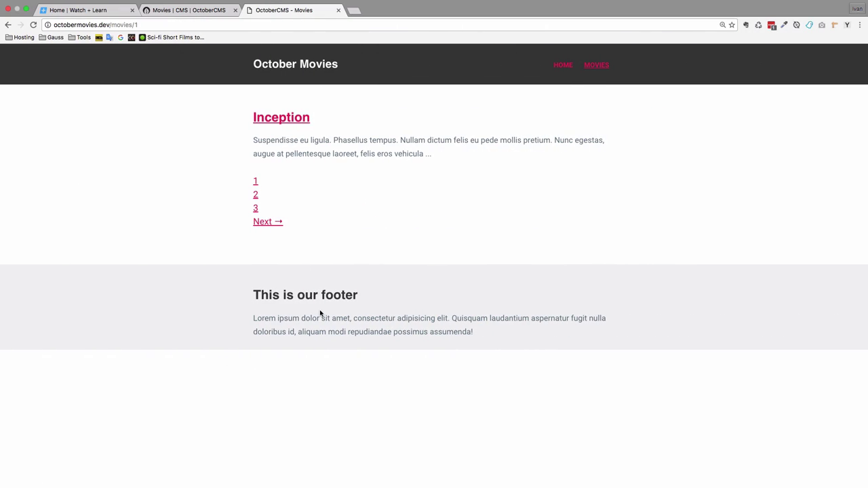